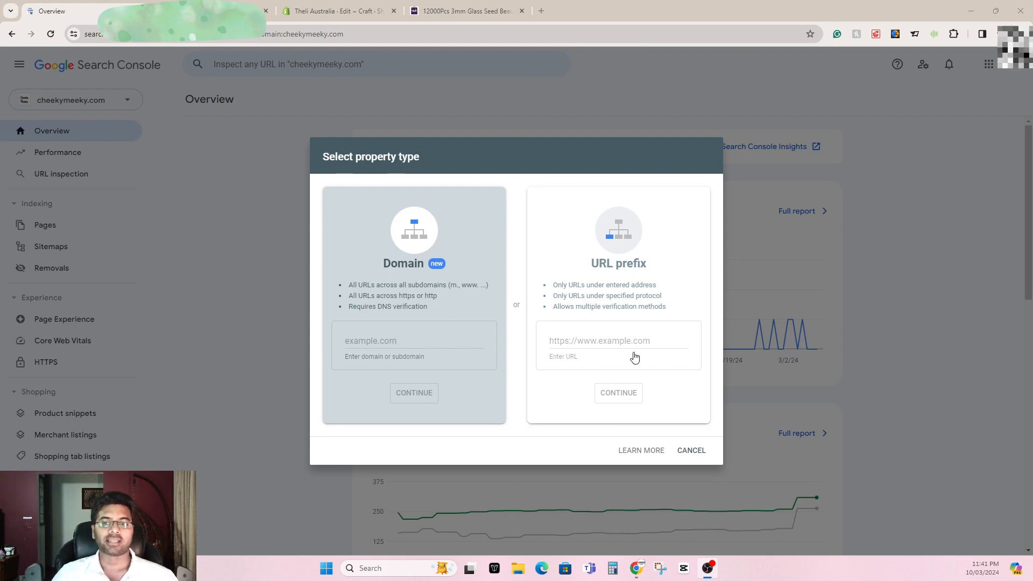
Compare the Domain and URL prefix property types, including the DNS verification requirement of the Domain type
click(618, 338)
click(450, 342)
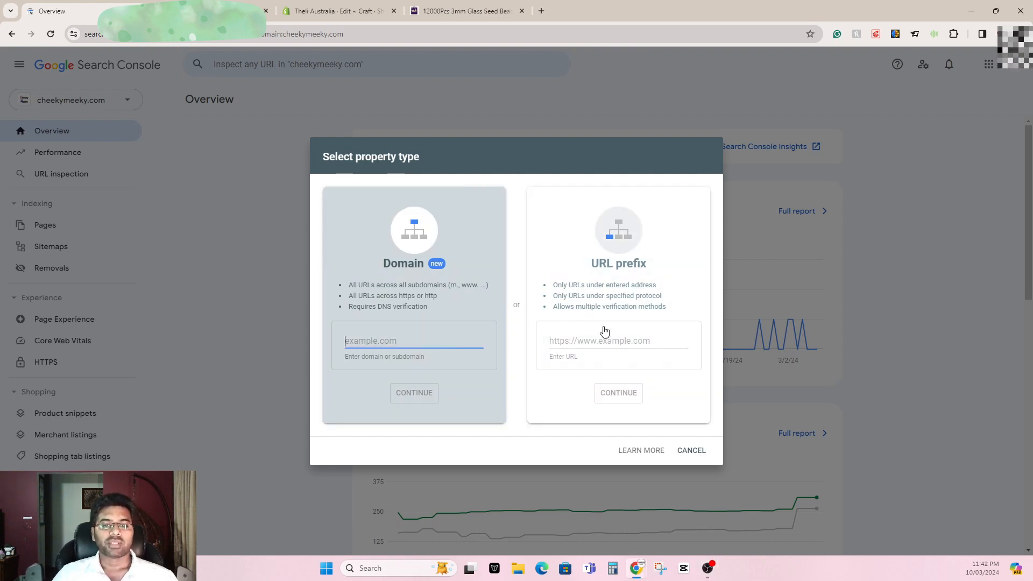
click(605, 337)
click(378, 258)
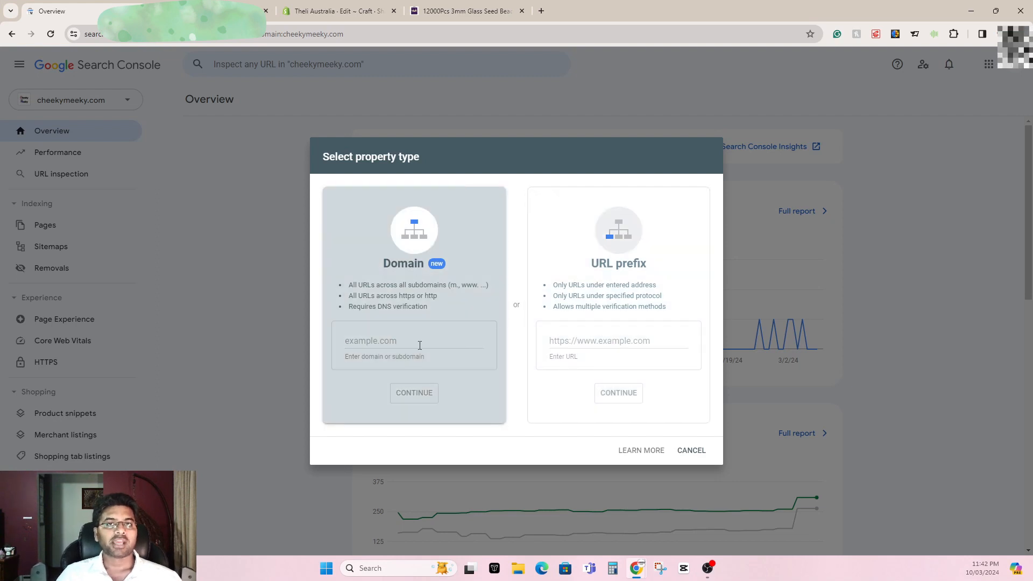
drag(379, 305, 420, 309)
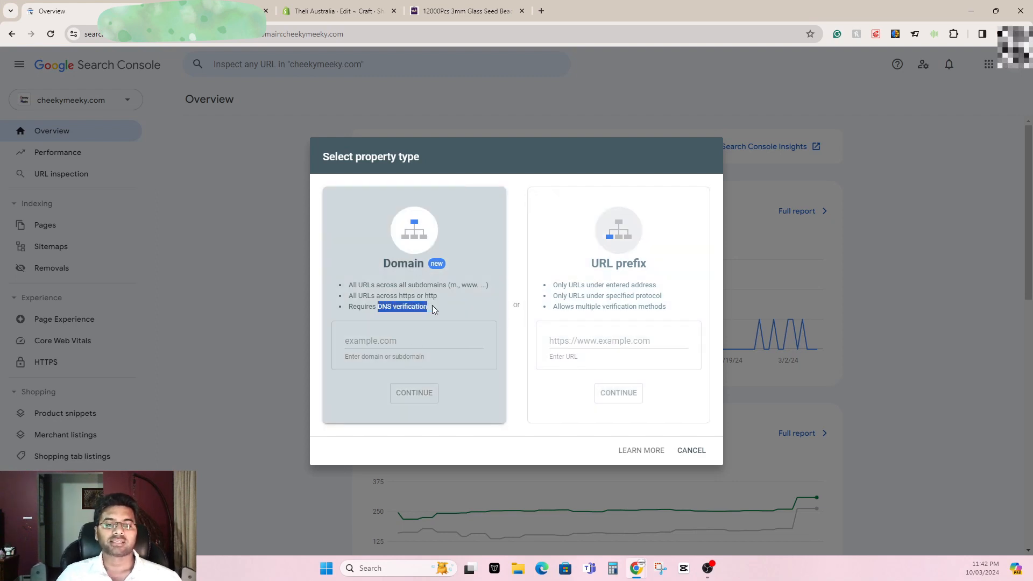
click(433, 307)
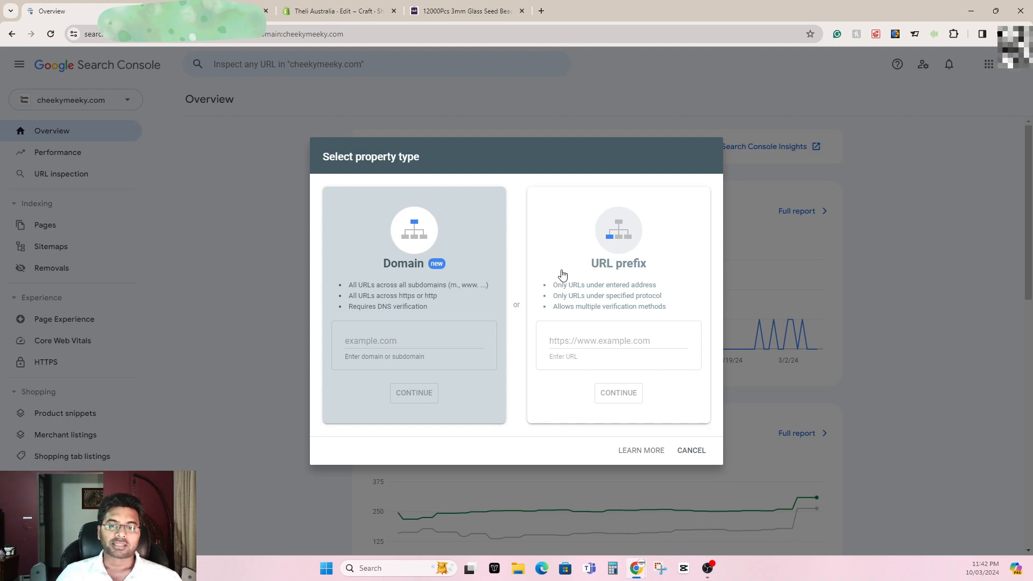
Choose the URL prefix property type and copy the Theli Australia store's home page address from its site
click(562, 333)
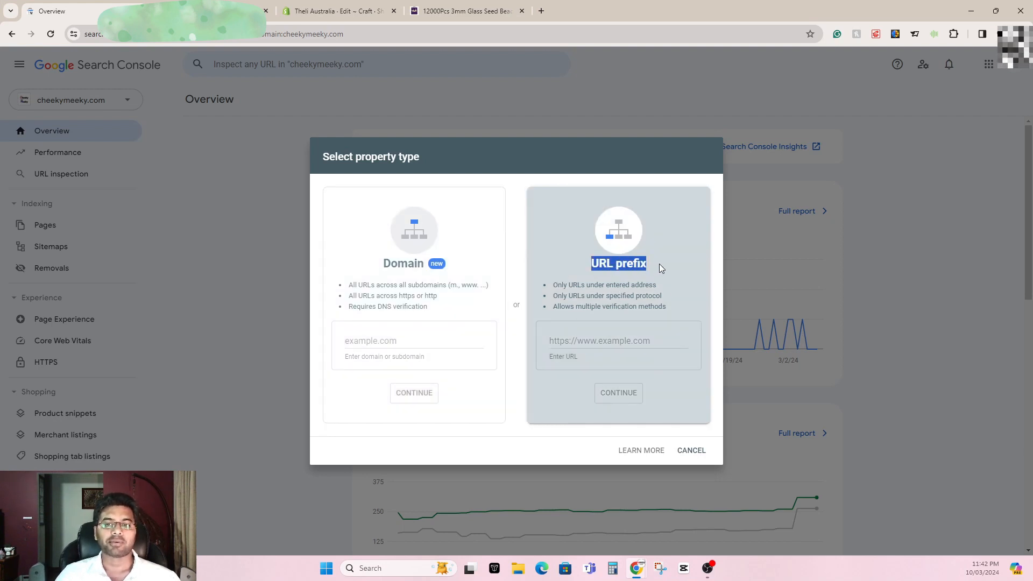
click(631, 320)
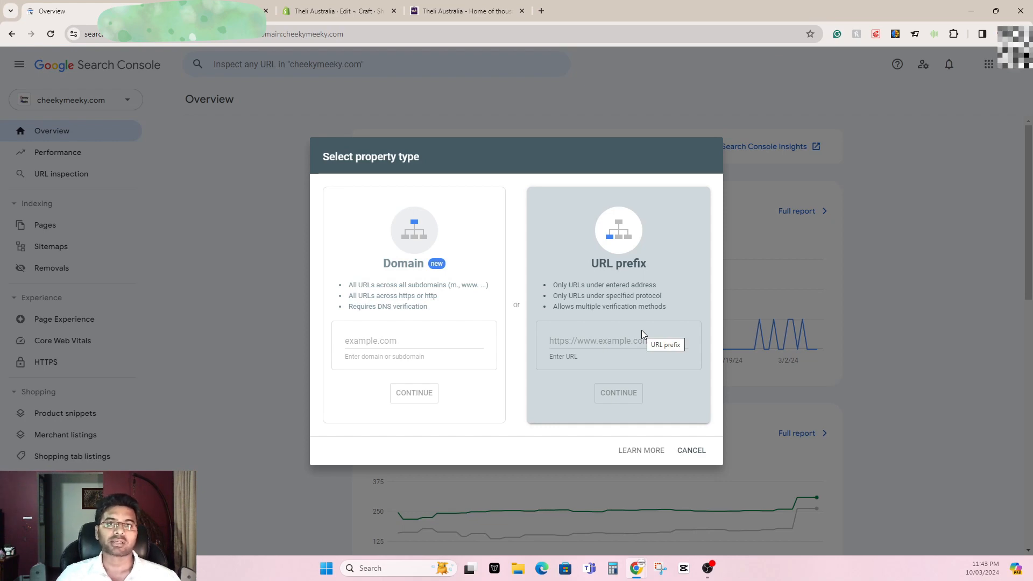
click(462, 10)
triple_click(114, 37)
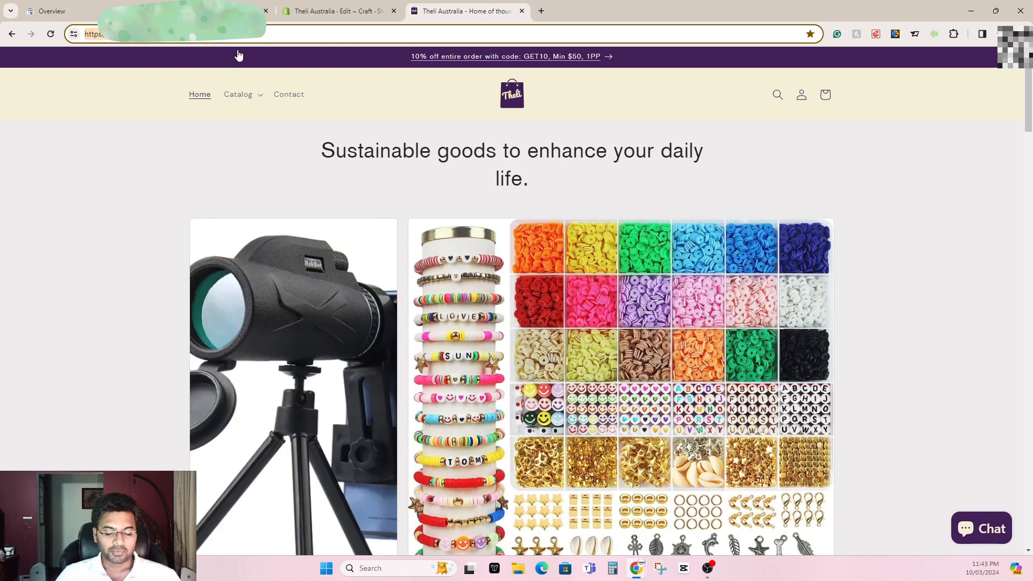
click(40, 4)
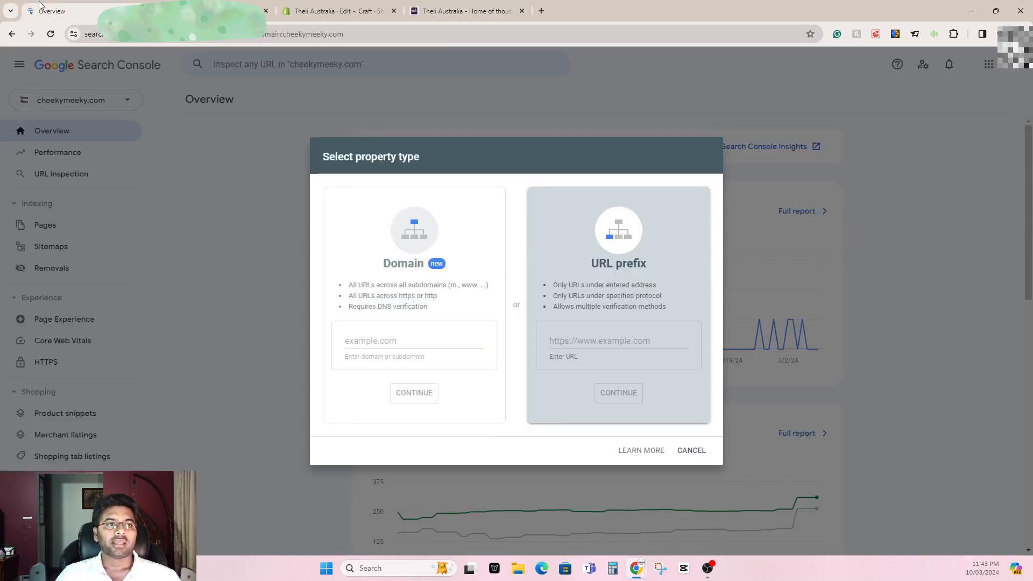
click(614, 339)
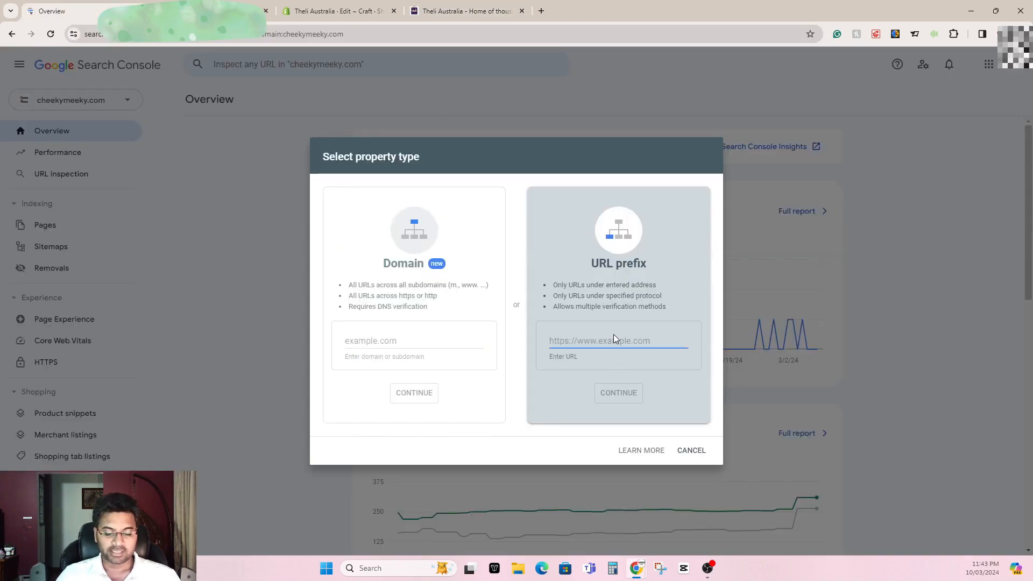
text(https://theli.com.au/)
drag(575, 341, 528, 341)
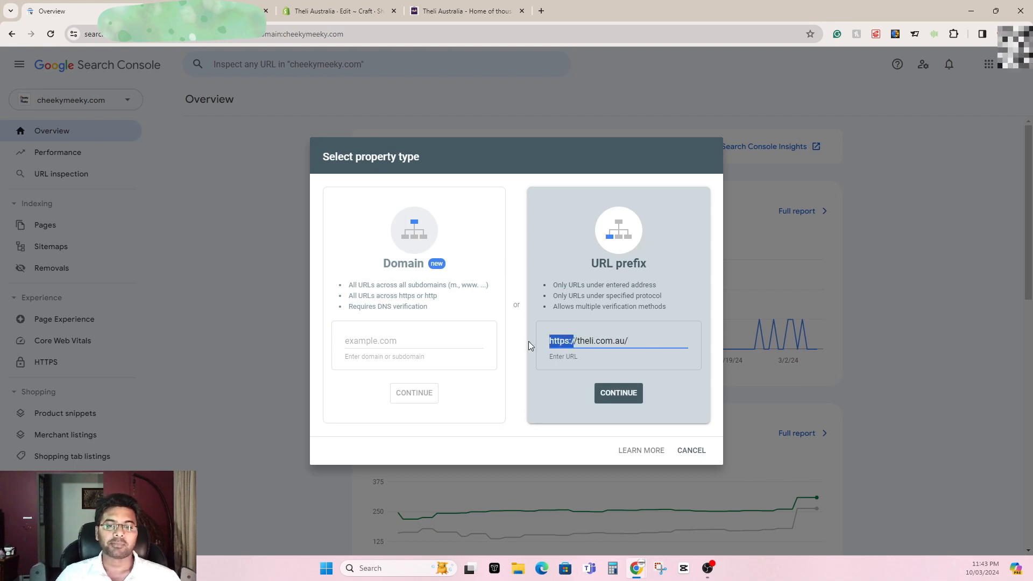
click(598, 341)
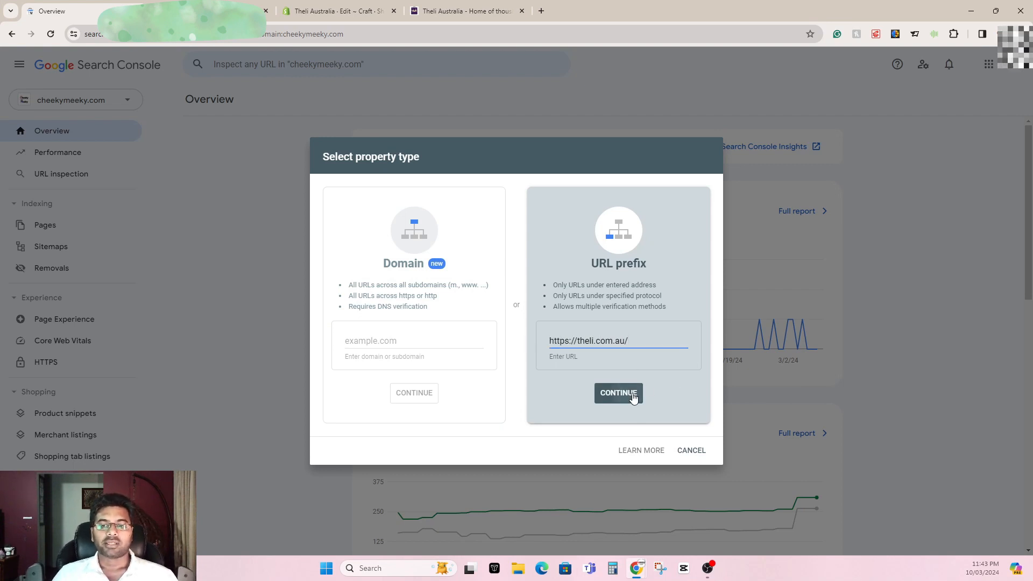
click(632, 396)
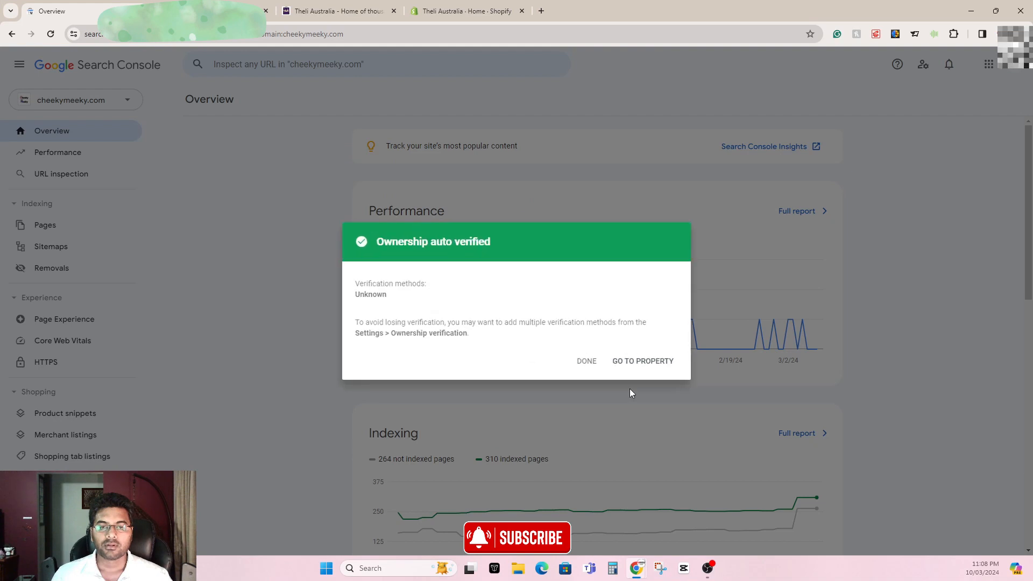
Read the ownership verification notice and go to the newly added property
drag(381, 242, 491, 243)
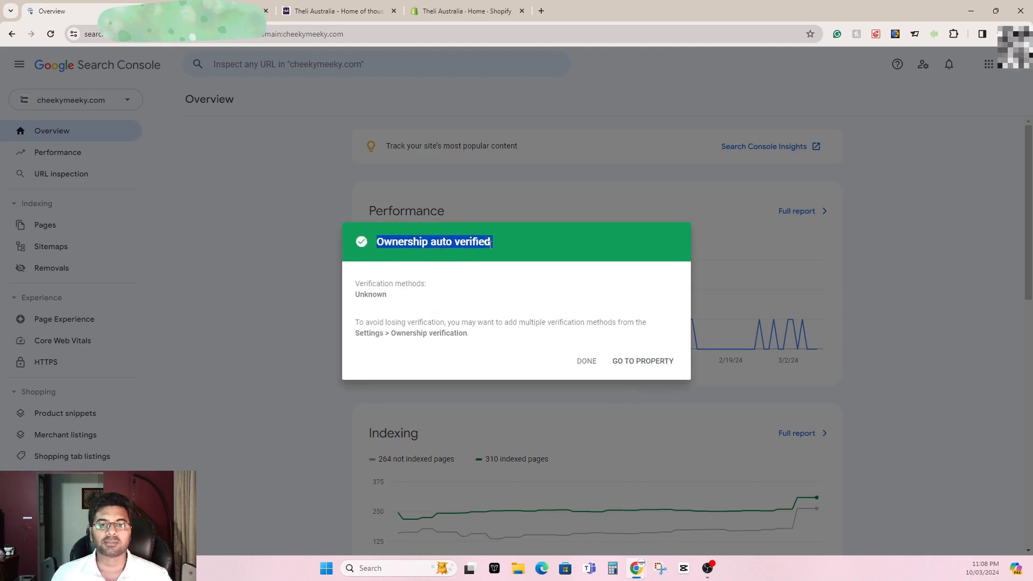
click(503, 246)
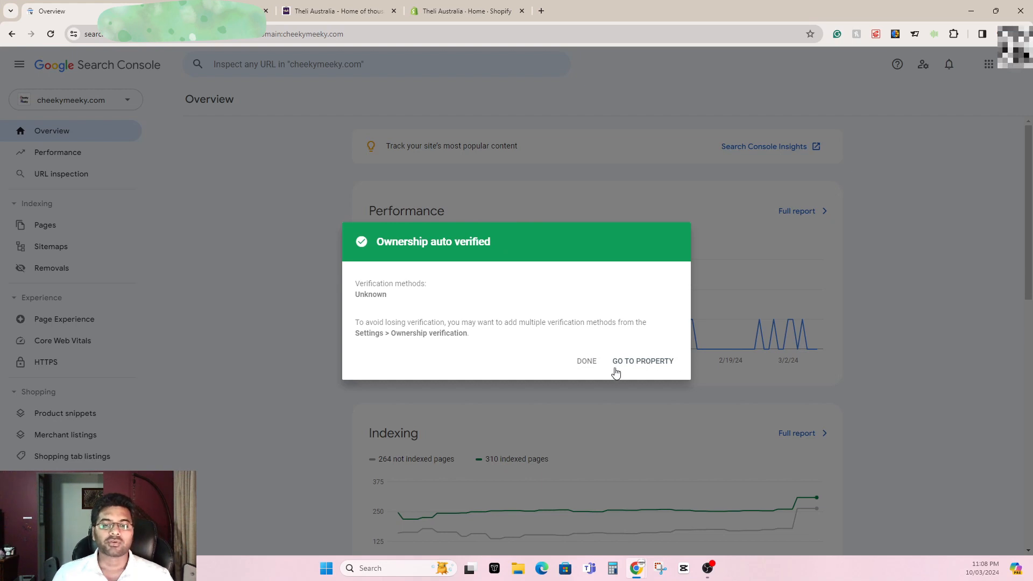
click(641, 364)
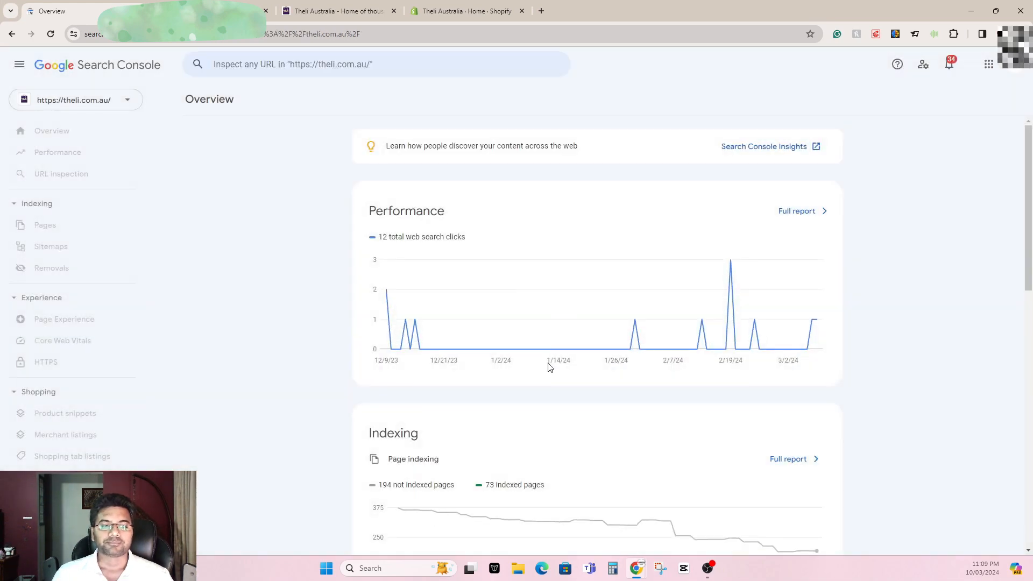
scroll(85, 337, down, 4)
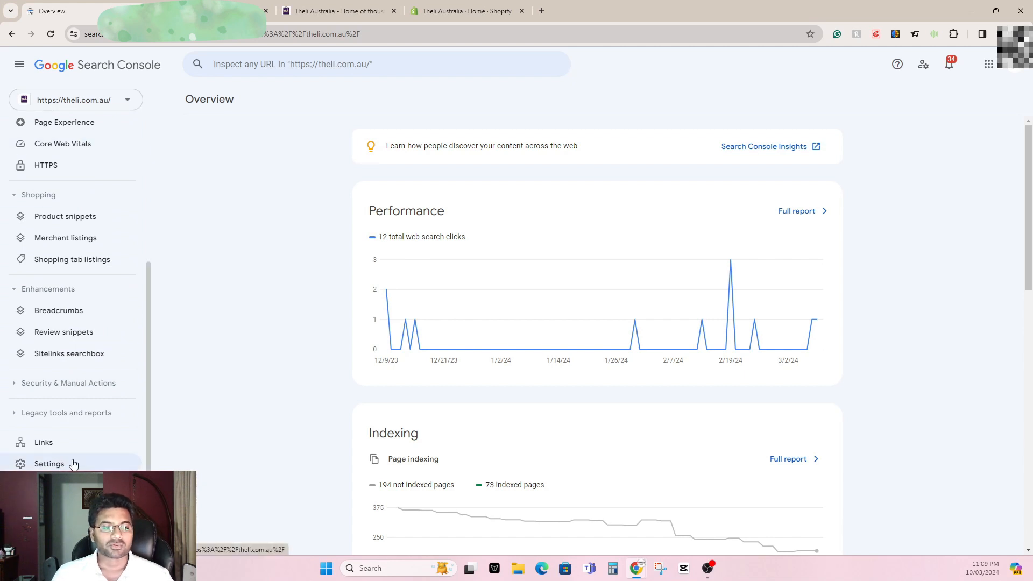
click(54, 464)
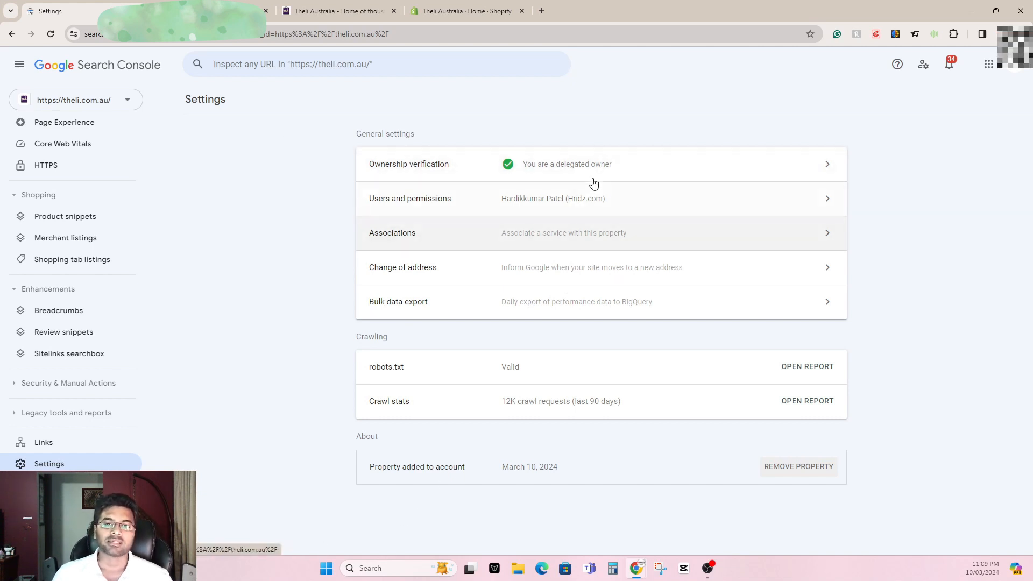
click(648, 162)
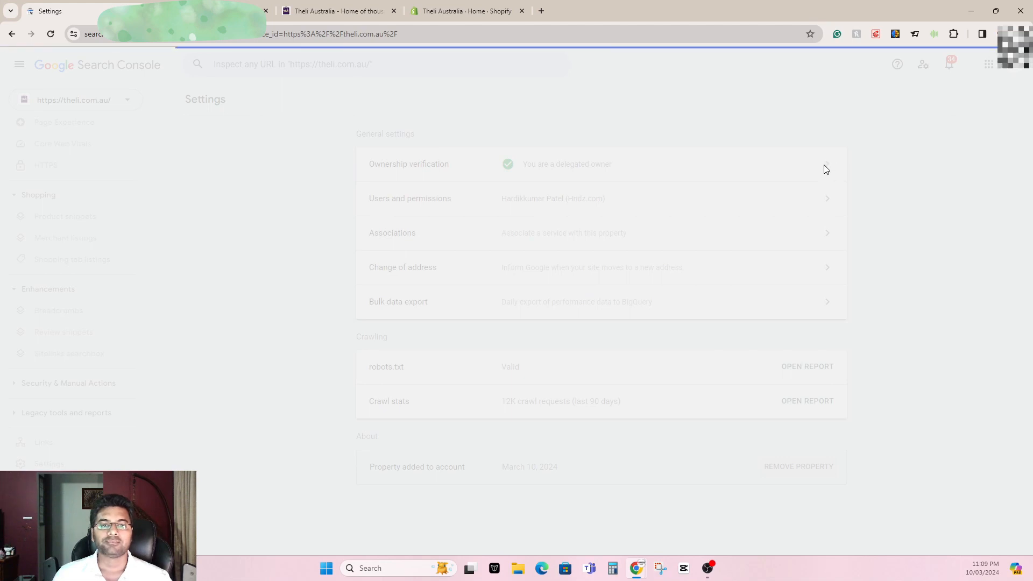
Expand the HTML tag verification method, read its instructions and copy the site verification meta tag
scroll(450, 415, down, 1)
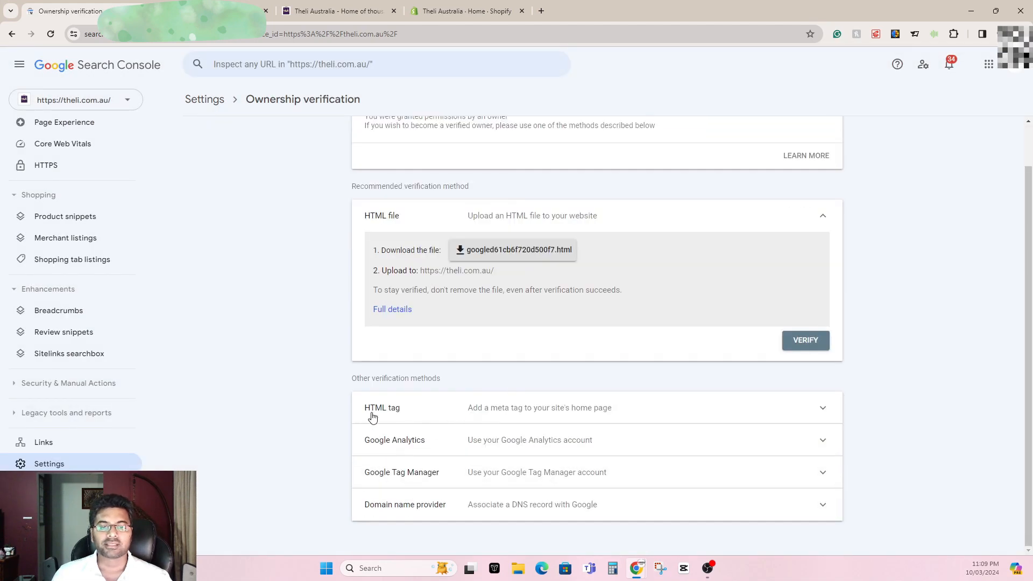
click(537, 414)
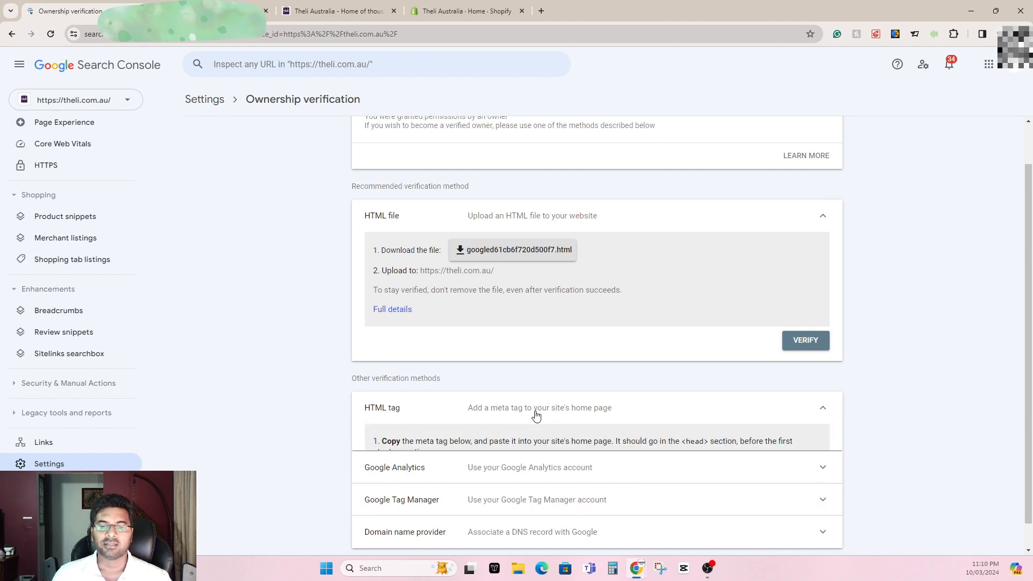
scroll(672, 368, down, 3)
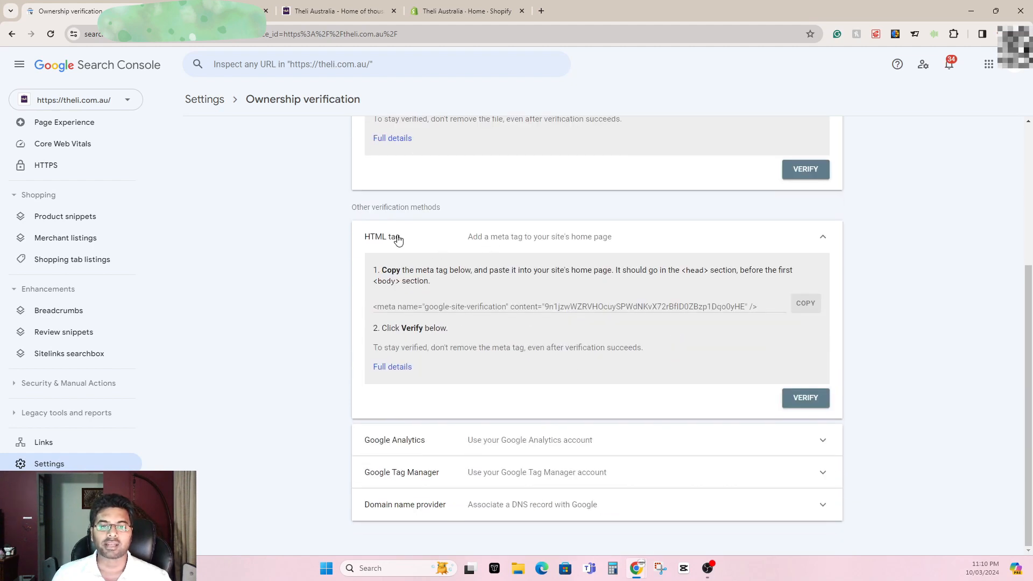
click(807, 303)
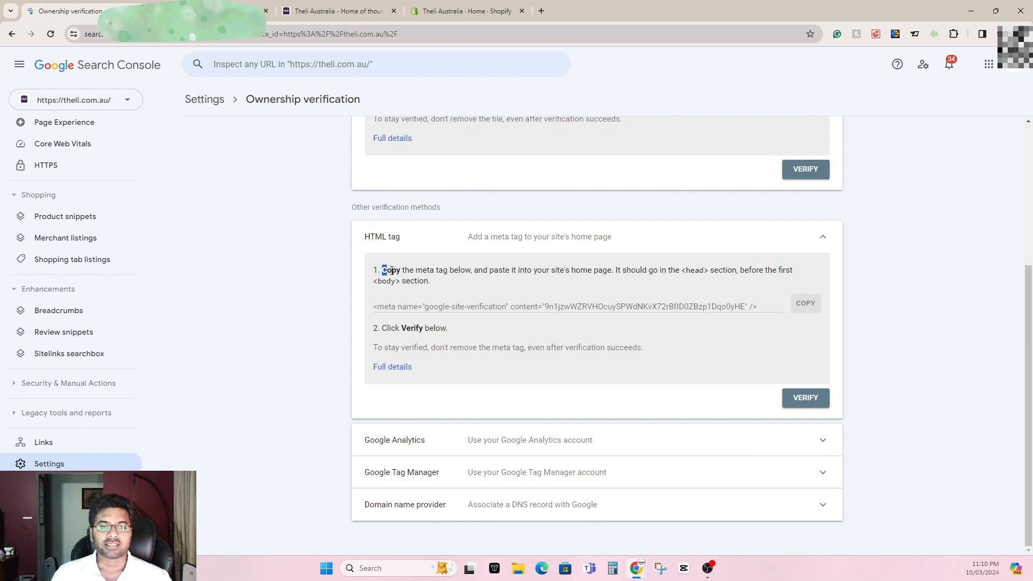
drag(382, 271, 474, 272)
click(555, 271)
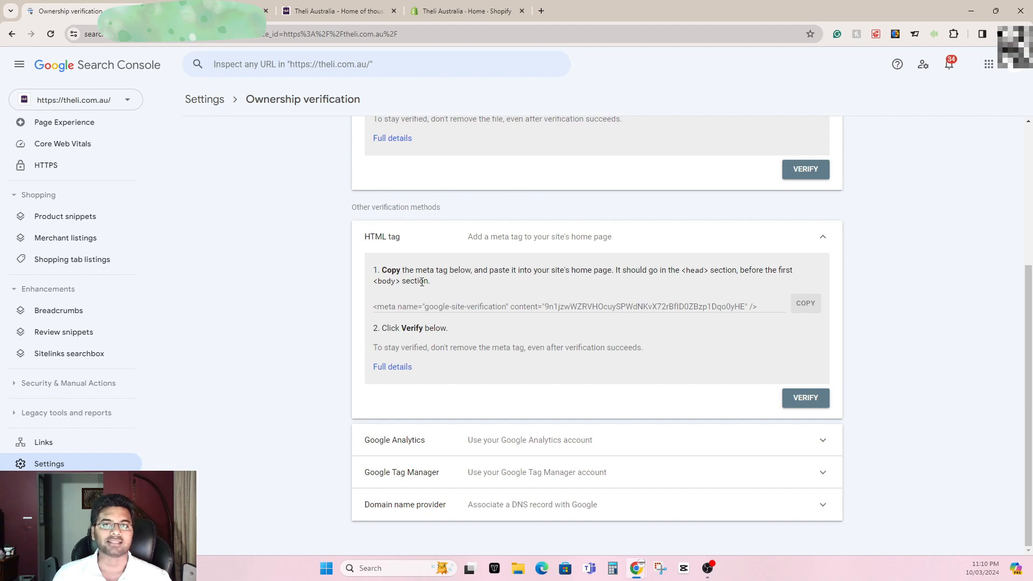
click(805, 306)
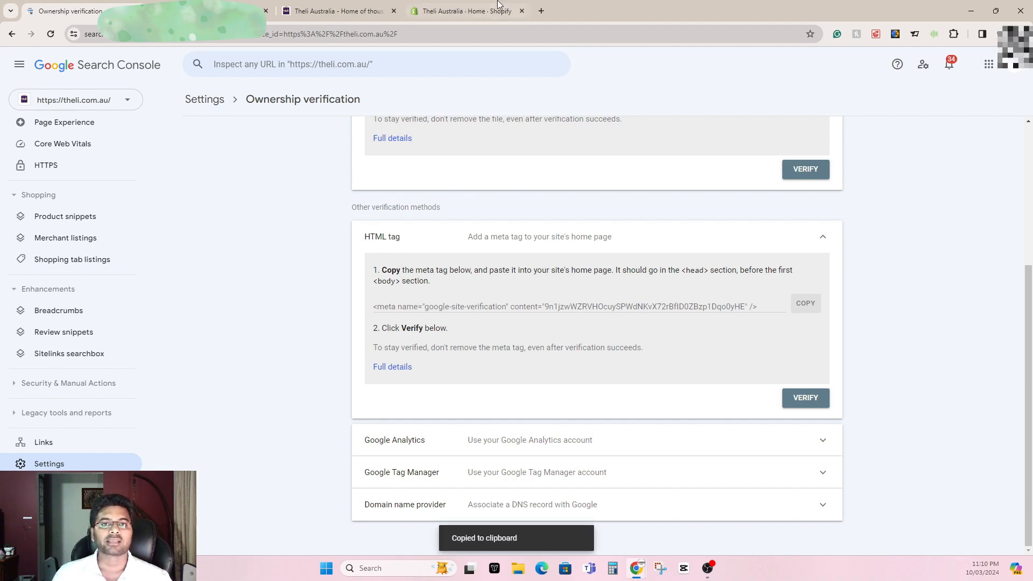
Switch to the Shopify admin and open theme.liquid in the code editor of the current Craft theme
click(456, 11)
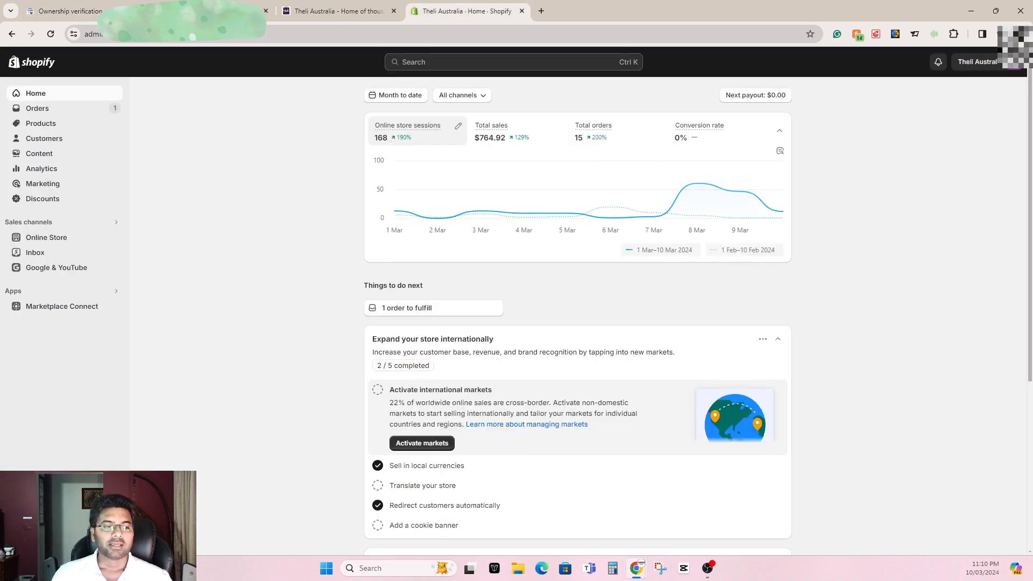
click(46, 238)
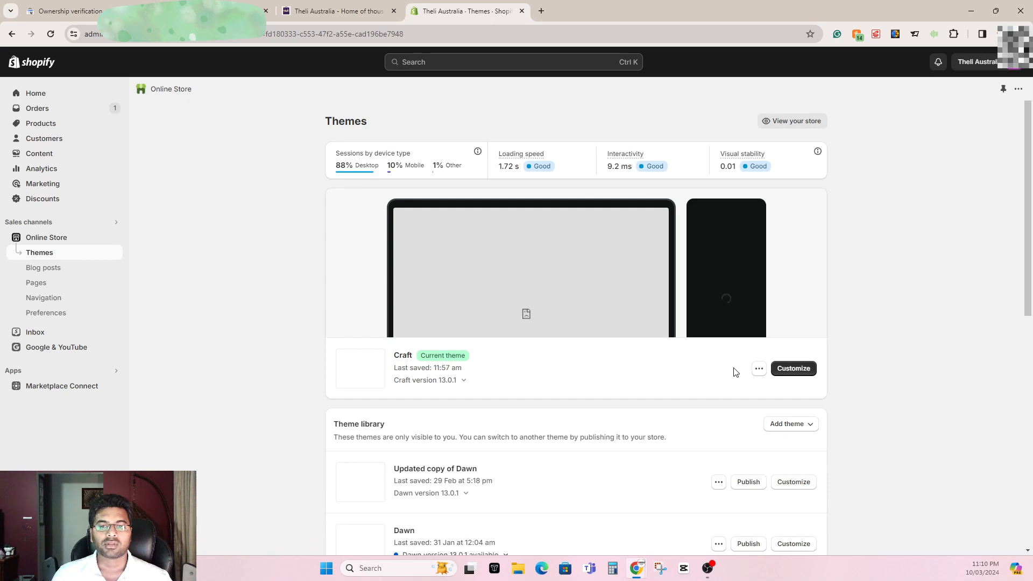
click(759, 369)
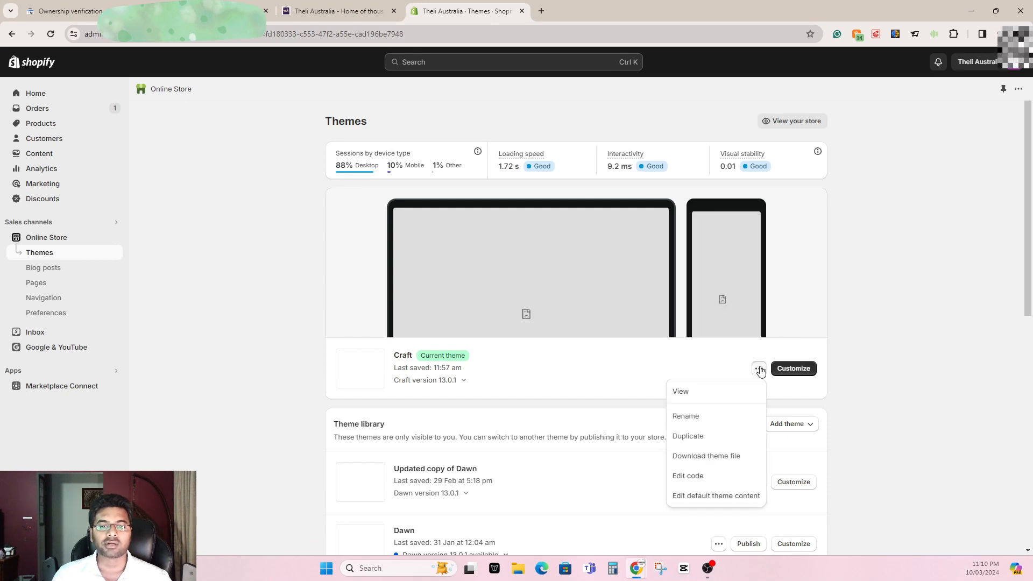
click(698, 478)
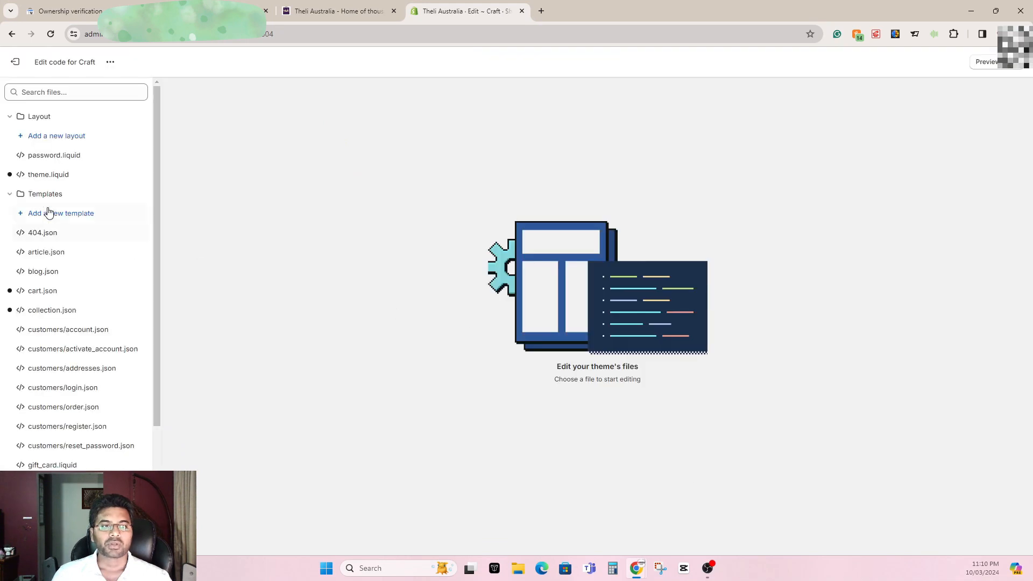
click(41, 177)
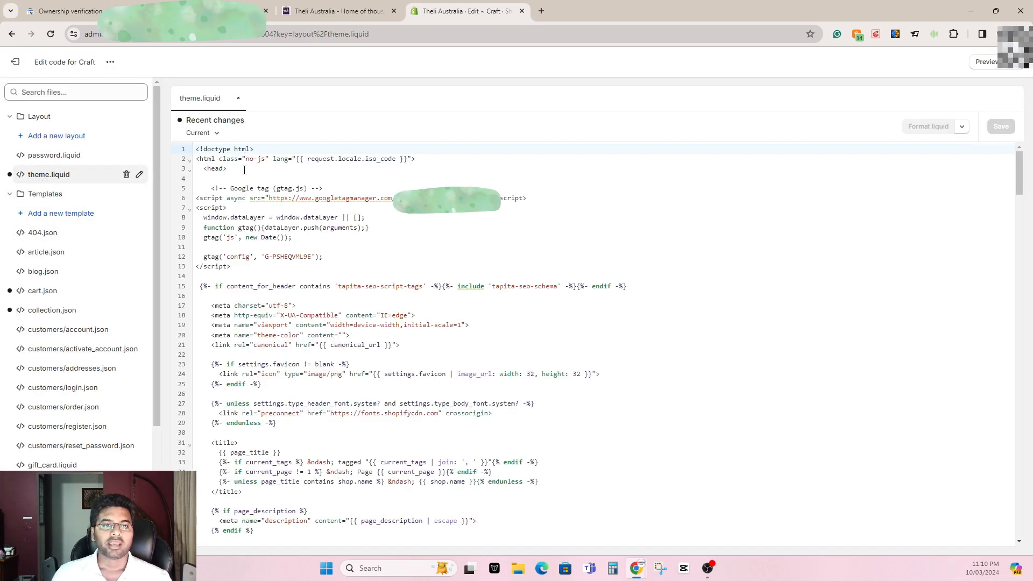
Locate the spot just below the opening head tag in theme.liquid and examine the existing Google tag comment
click(245, 170)
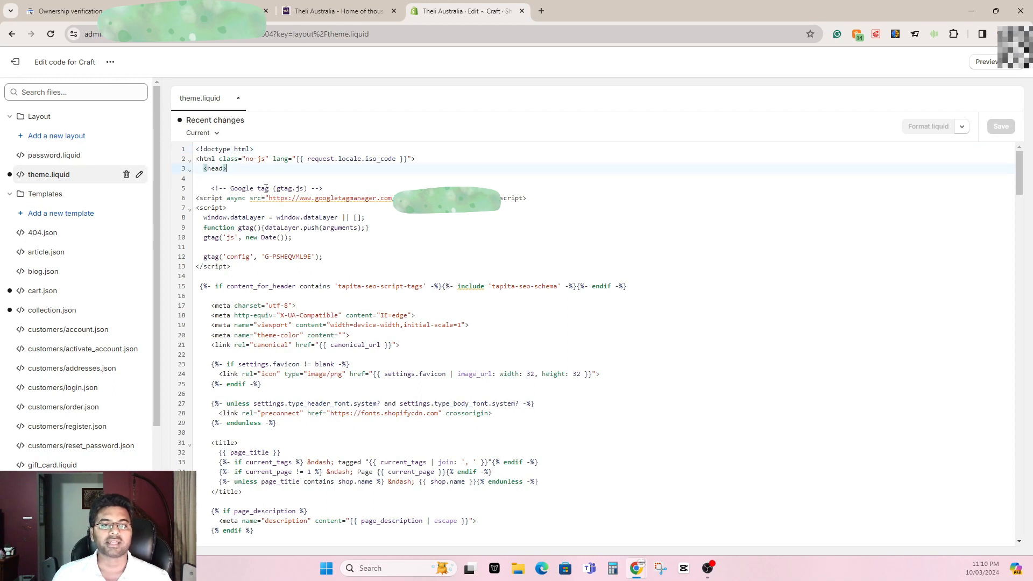
drag(273, 189, 230, 187)
click(242, 187)
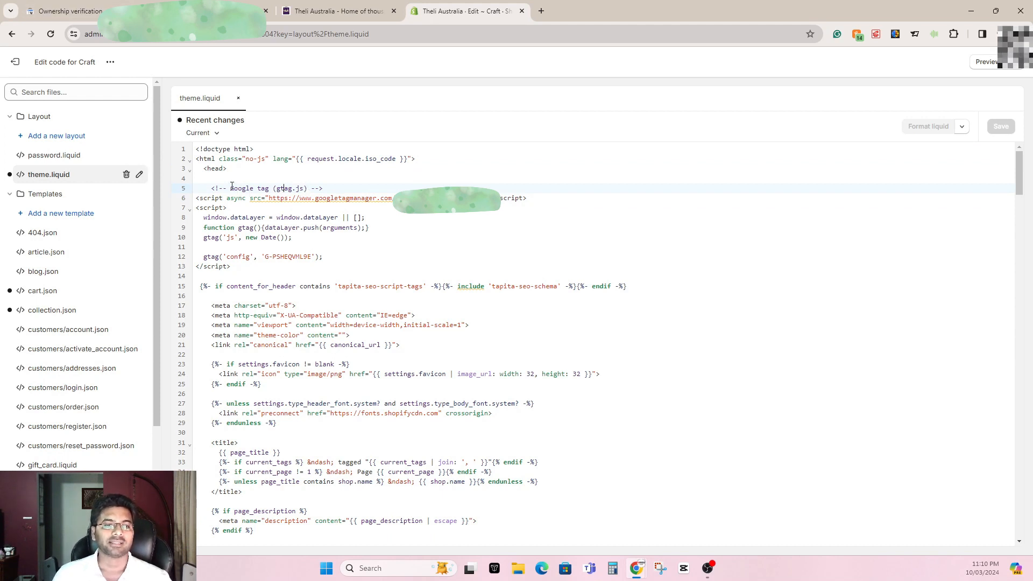
drag(232, 187, 290, 191)
click(313, 189)
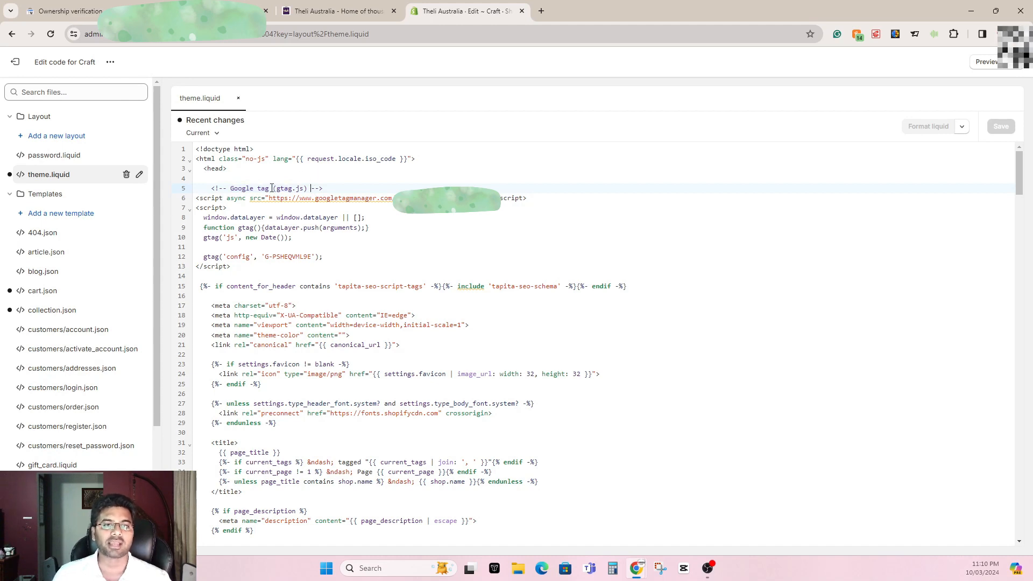
Copy the HTML tag verification meta tag again in Google Search Console and return to theme.liquid in Shopify
click(100, 11)
click(805, 304)
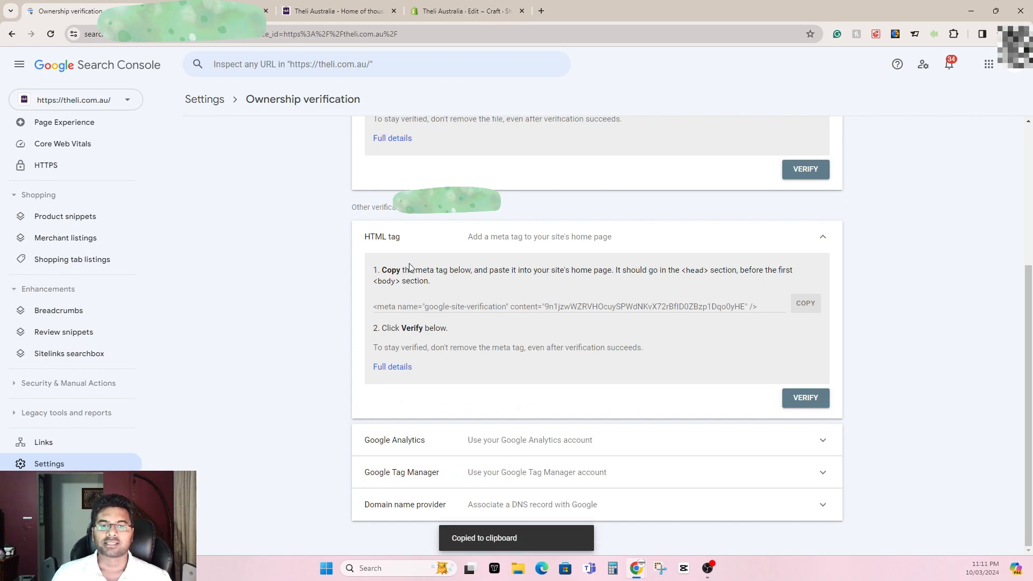
click(333, 10)
drag(260, 10, 215, 11)
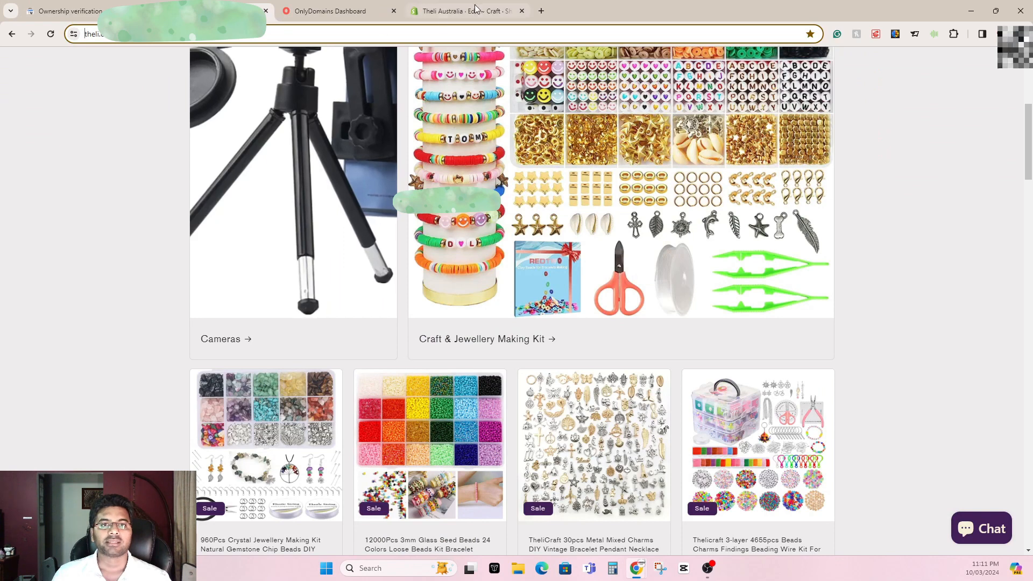
drag(476, 5, 232, 17)
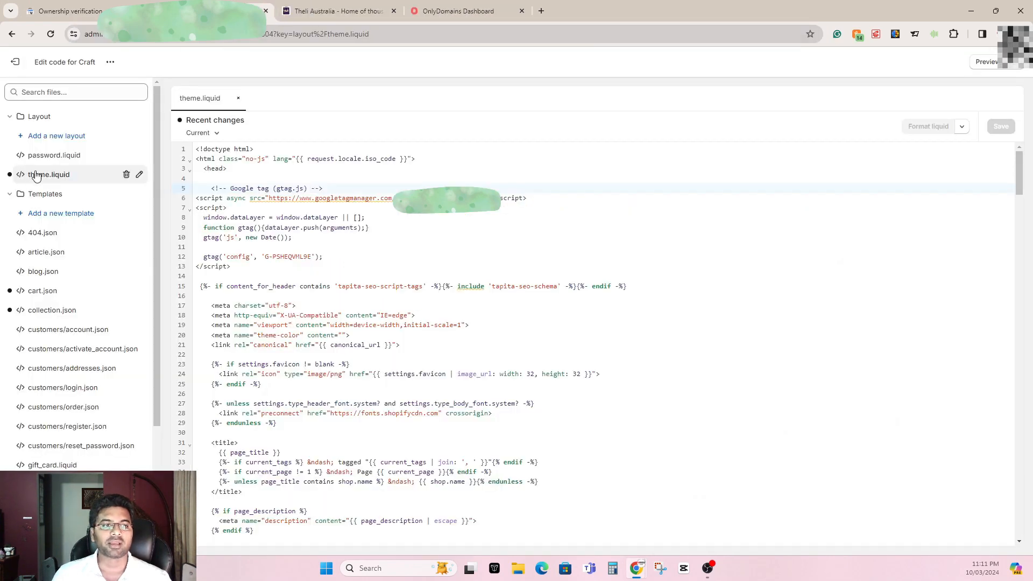
Insert the copied site verification meta tag on its own line below the opening head tag in theme.liquid and save the file
click(245, 169)
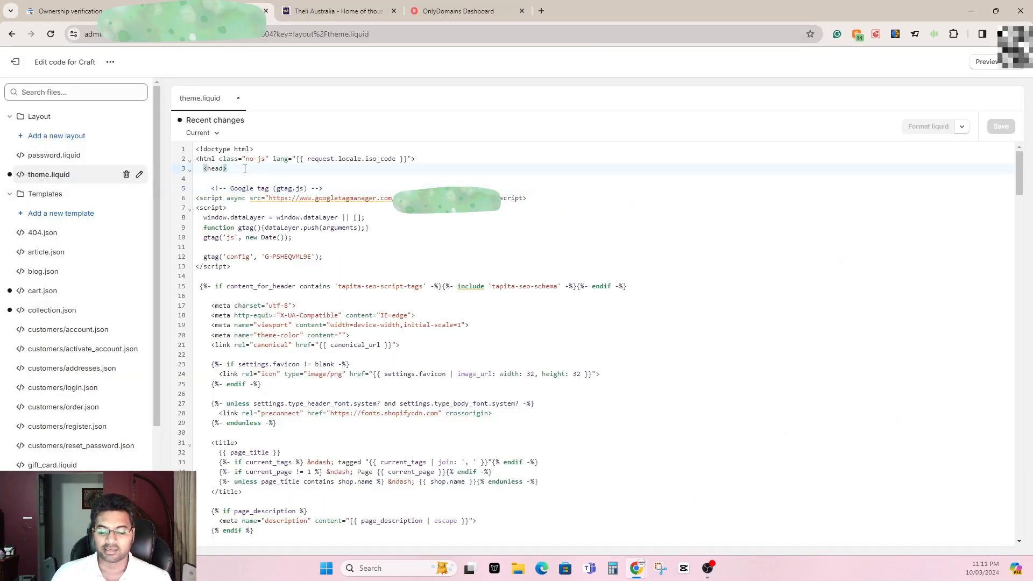
key(Return)
key(Return)
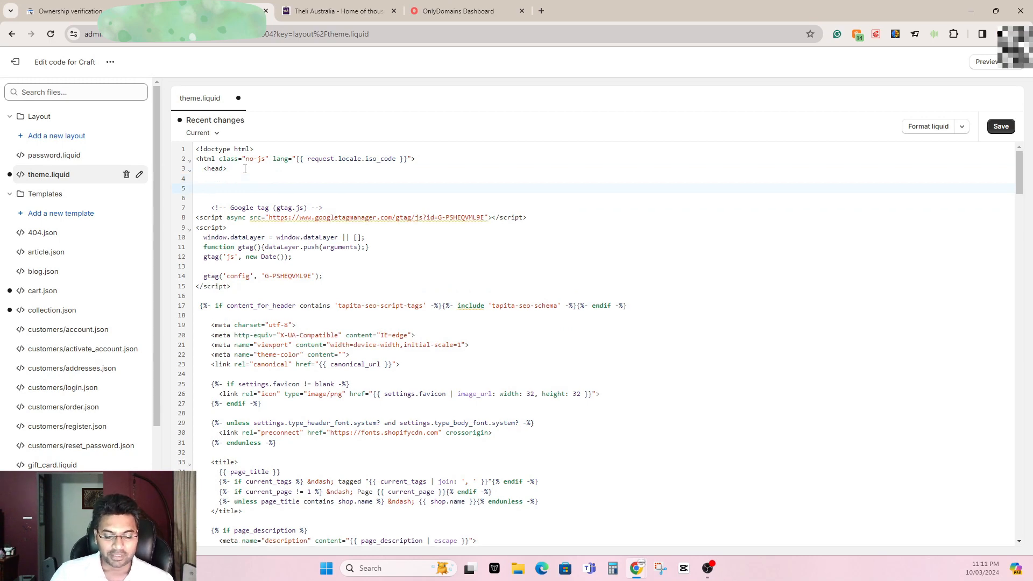
key(ctrl+v)
click(1002, 128)
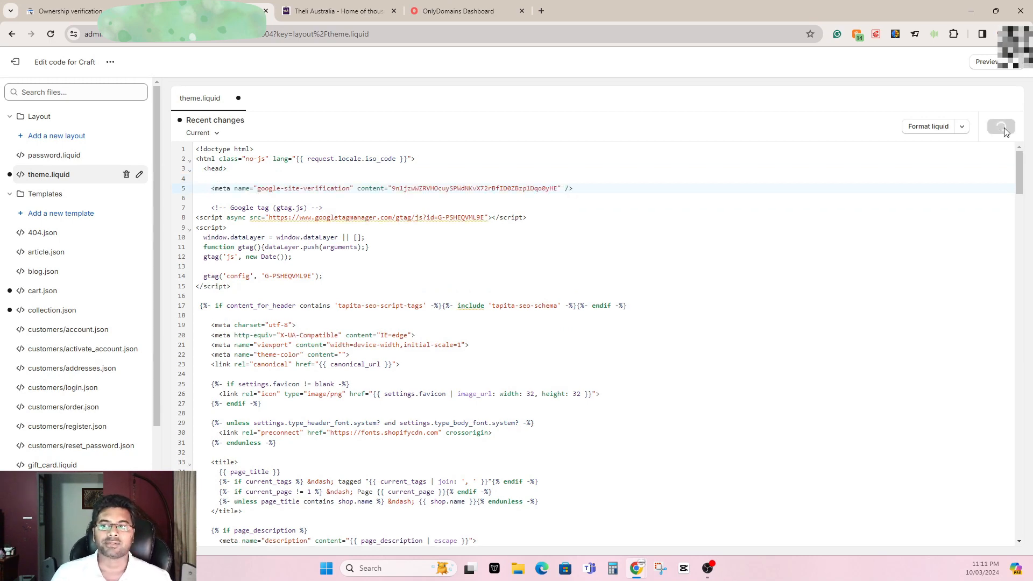
Return to Google Search Console, verify ownership with the HTML tag method and check the verification status
click(70, 11)
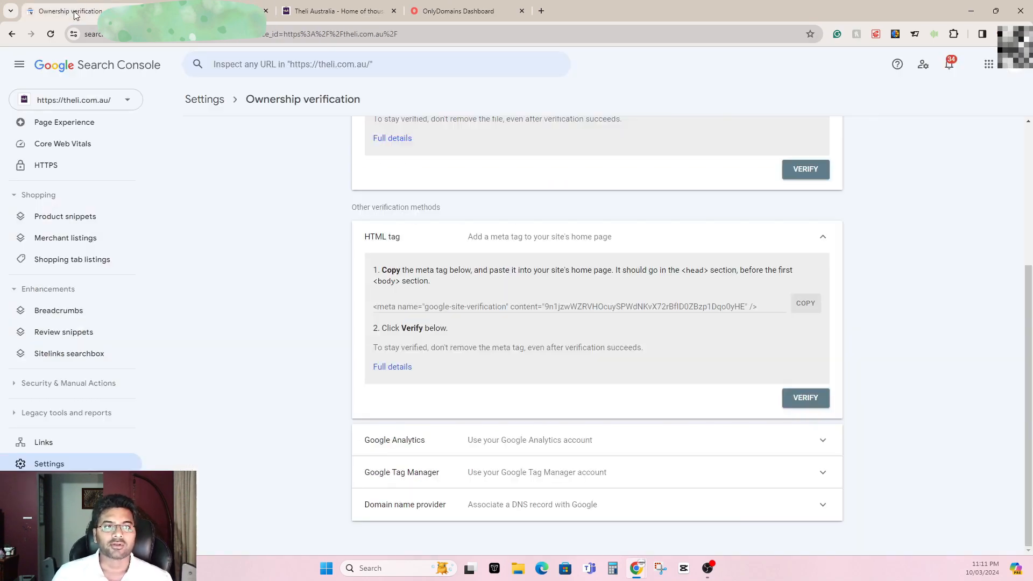
click(805, 399)
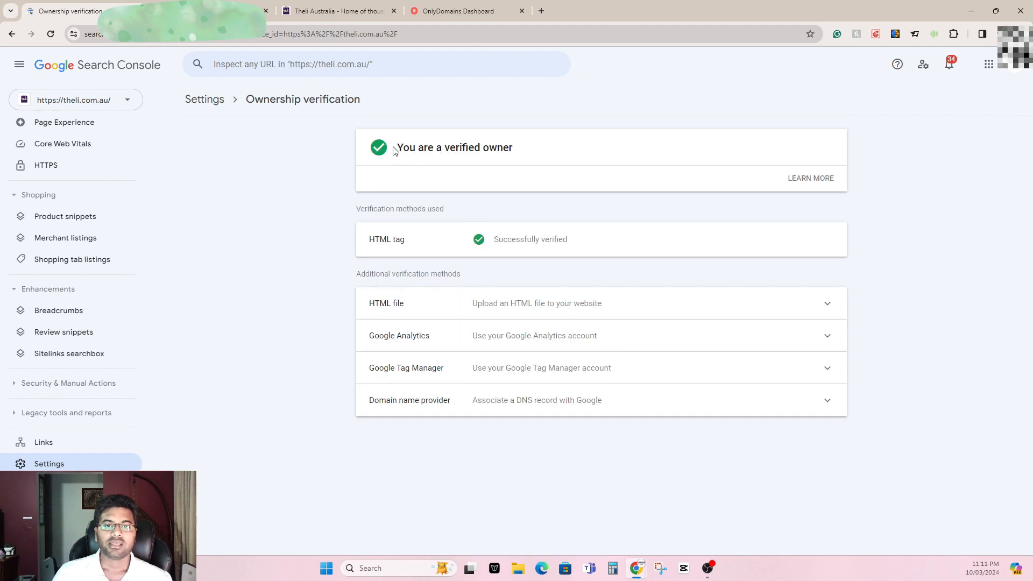
drag(394, 151, 526, 156)
click(527, 156)
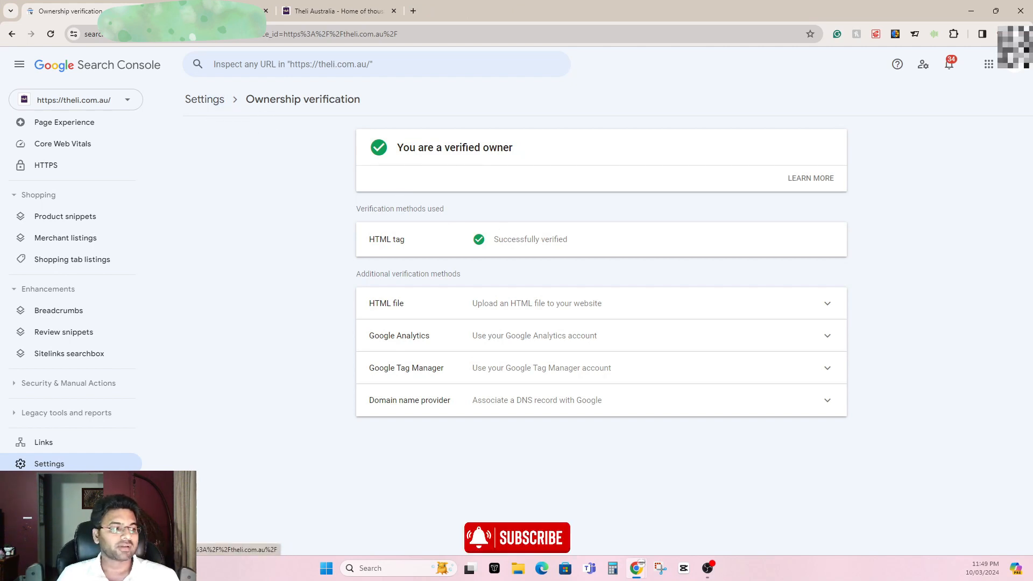
Switch to the WordPress admin, go to adding plugins, search for "header" and look through the header code plugins
drag(0, 127, 270, 9)
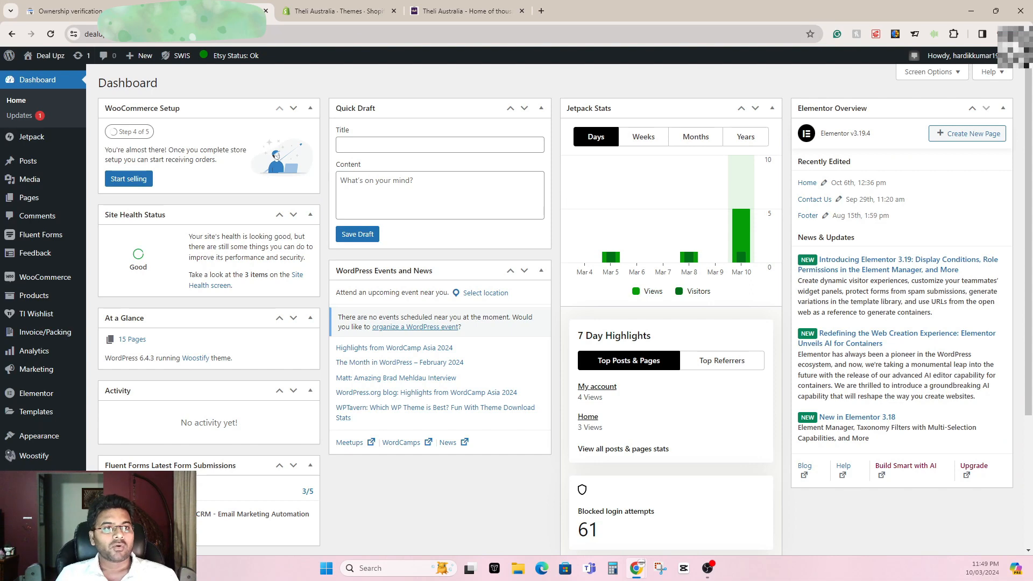
click(117, 11)
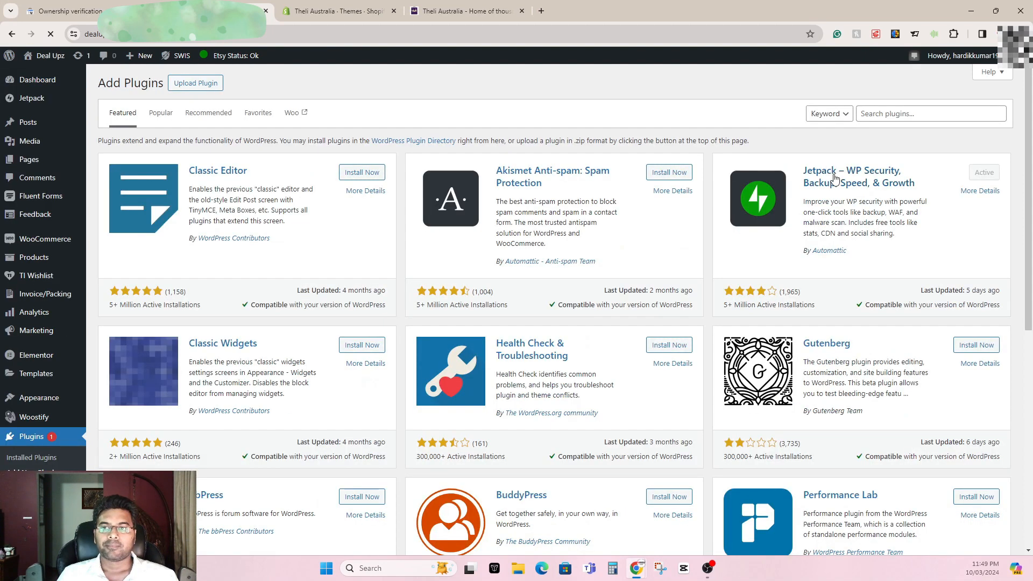
click(881, 112)
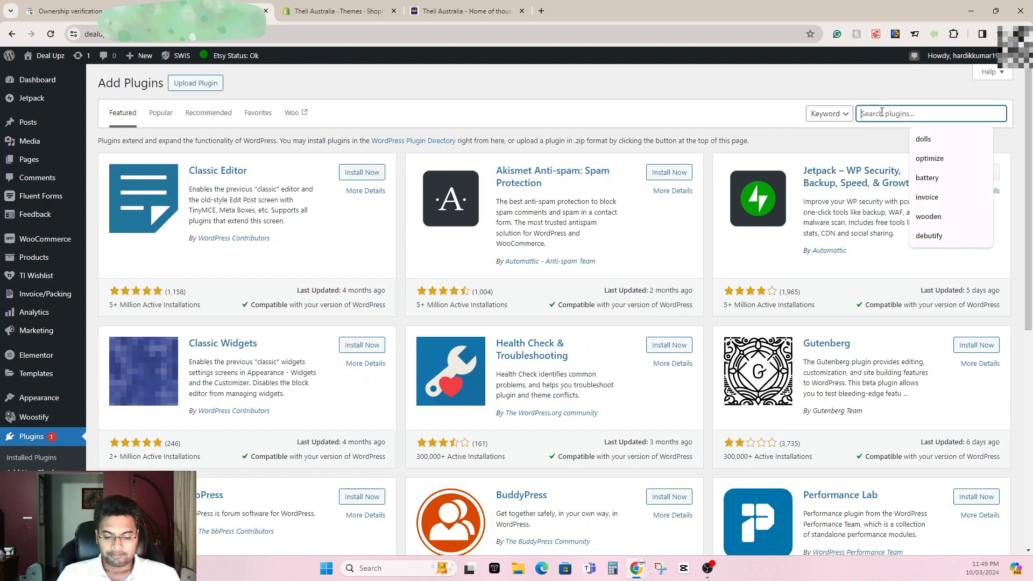
text(header)
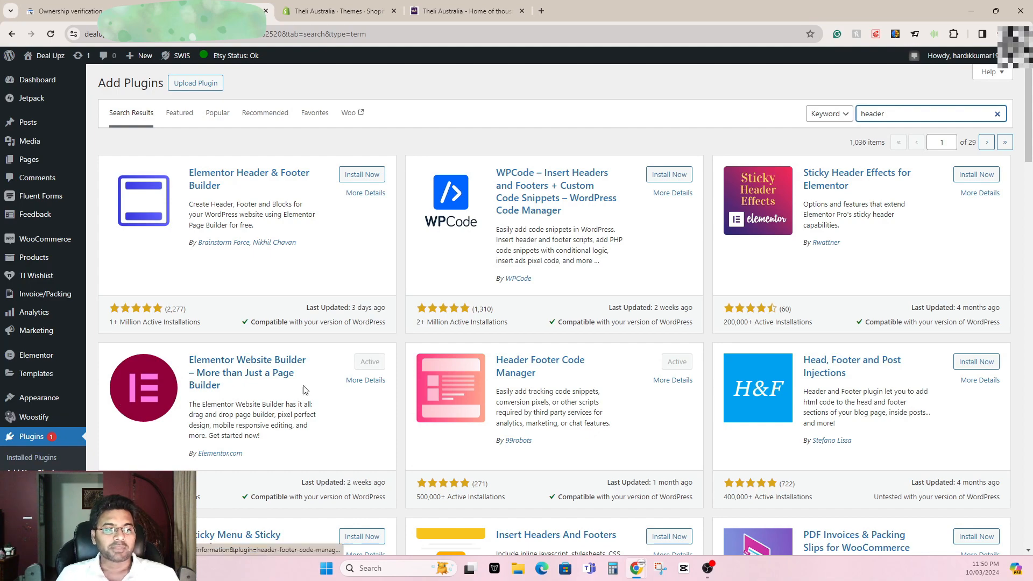
scroll(38, 302, down, 5)
Start a new snippet in the HFCM plugin and name it "Google search console"
mouse_move(29, 465)
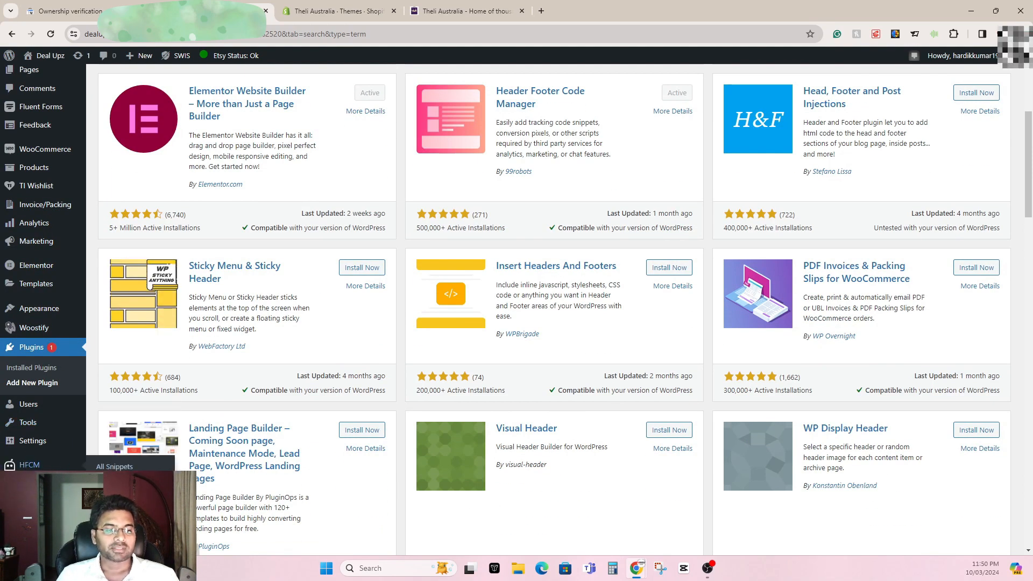
click(111, 482)
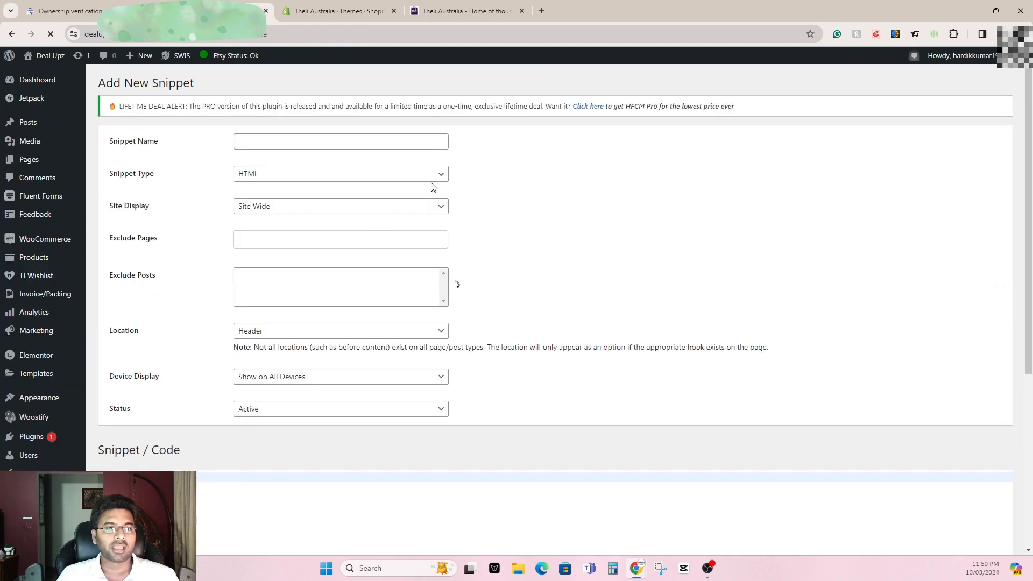
click(244, 143)
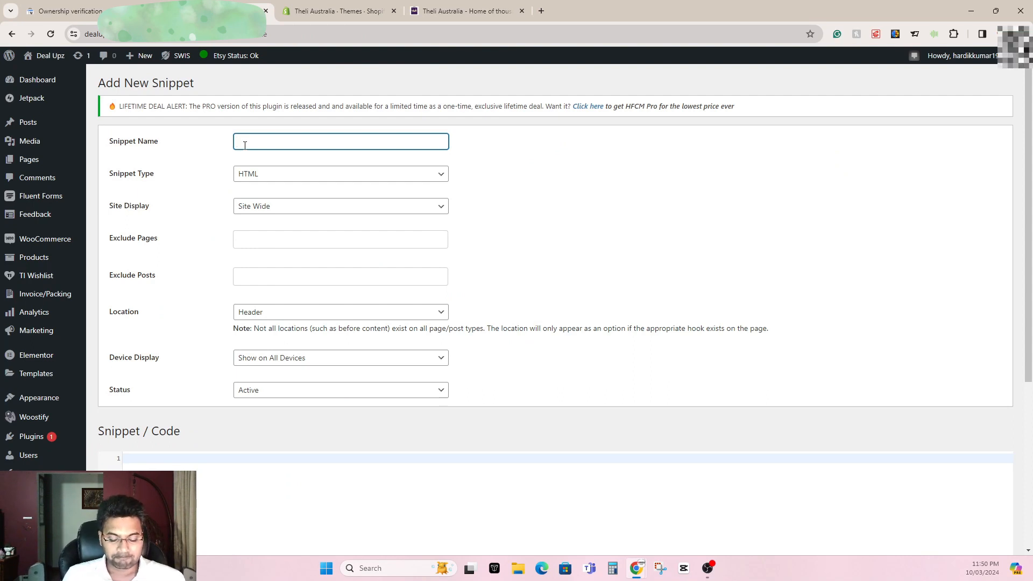
text(Googl)
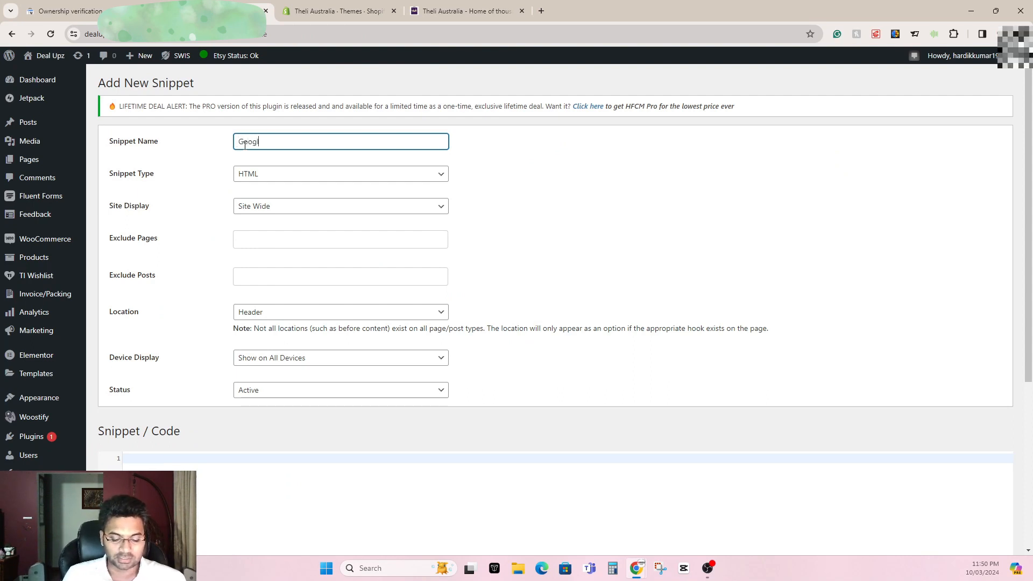
text(e search )
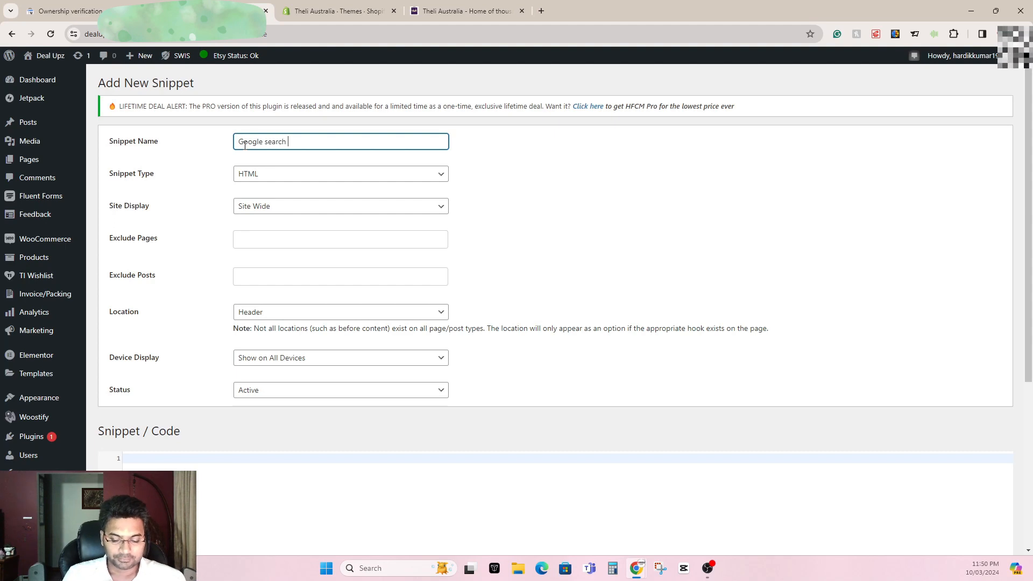
text(console)
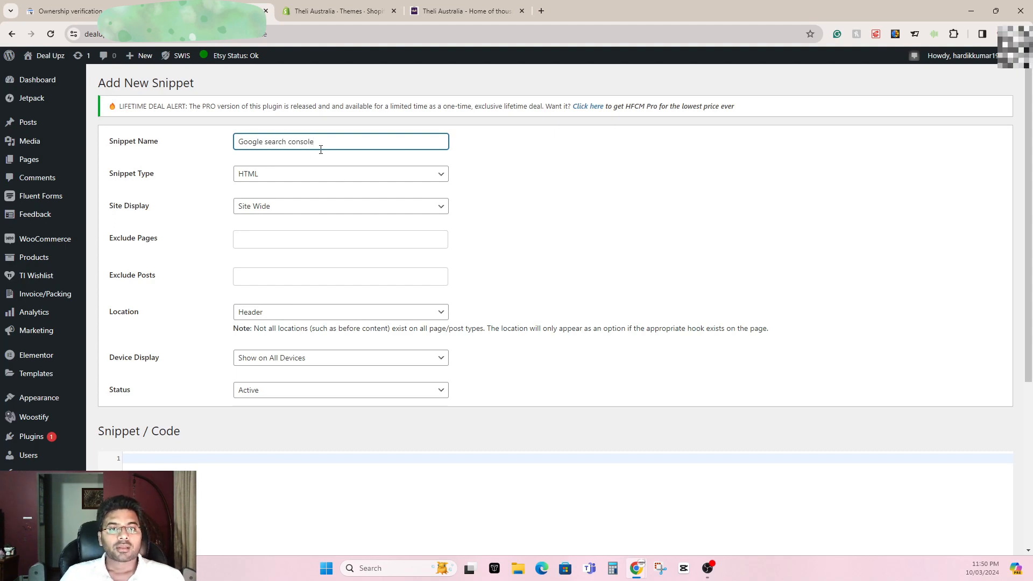
Keep the snippet type as HTML and the site display as Site Wide, and choose Header as the location
click(253, 176)
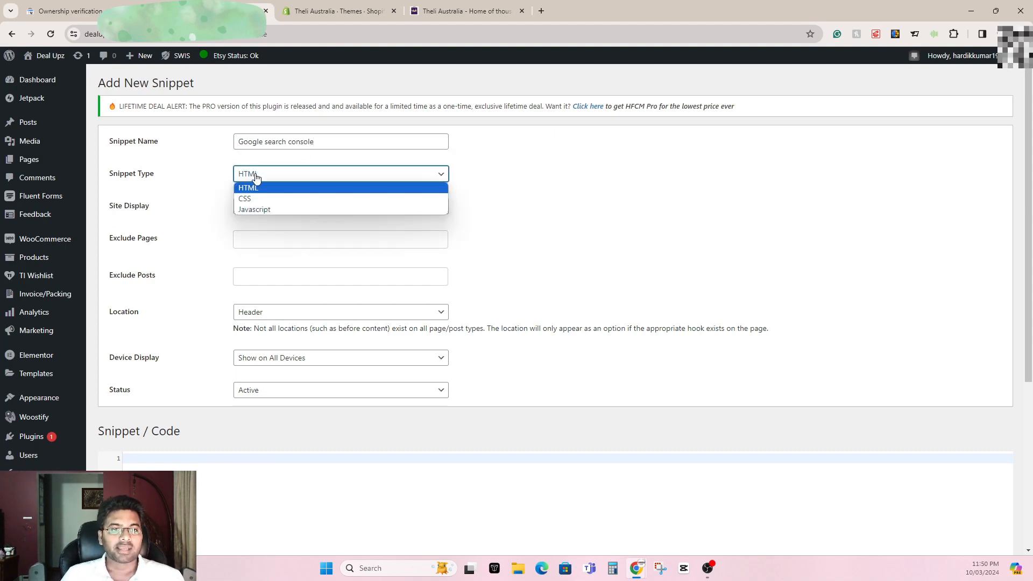
click(256, 177)
click(261, 208)
click(263, 211)
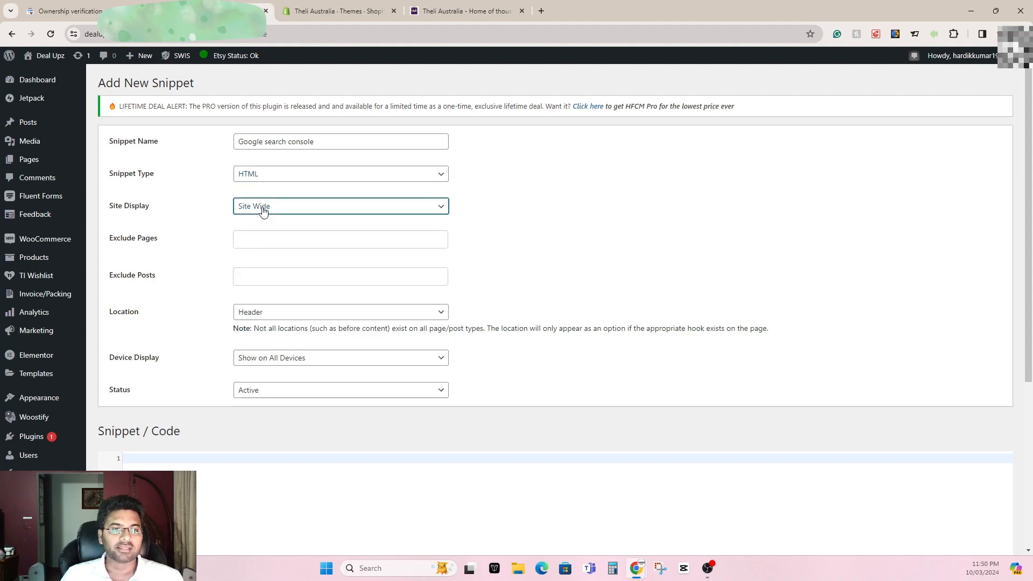
click(324, 316)
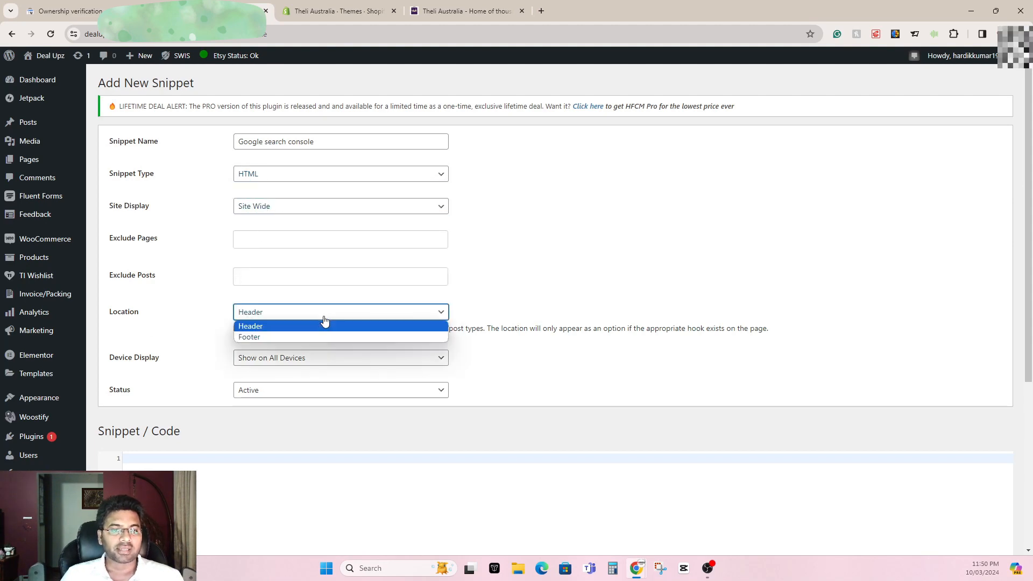
click(324, 321)
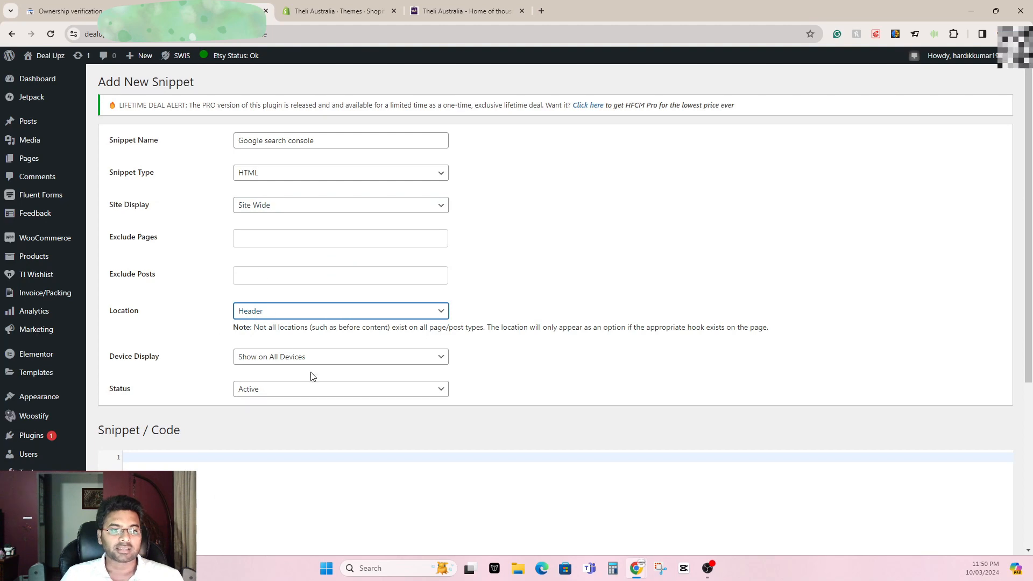
scroll(310, 323, down, 3)
scroll(314, 309, up, 3)
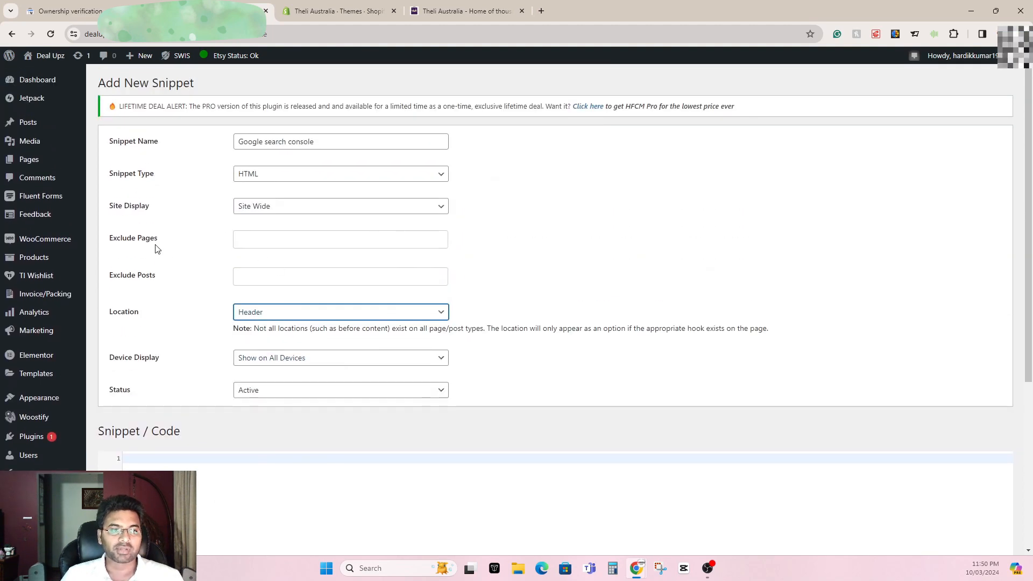
Examine the pages offered for exclusion from the snippet without selecting any
drag(157, 242, 116, 241)
click(265, 238)
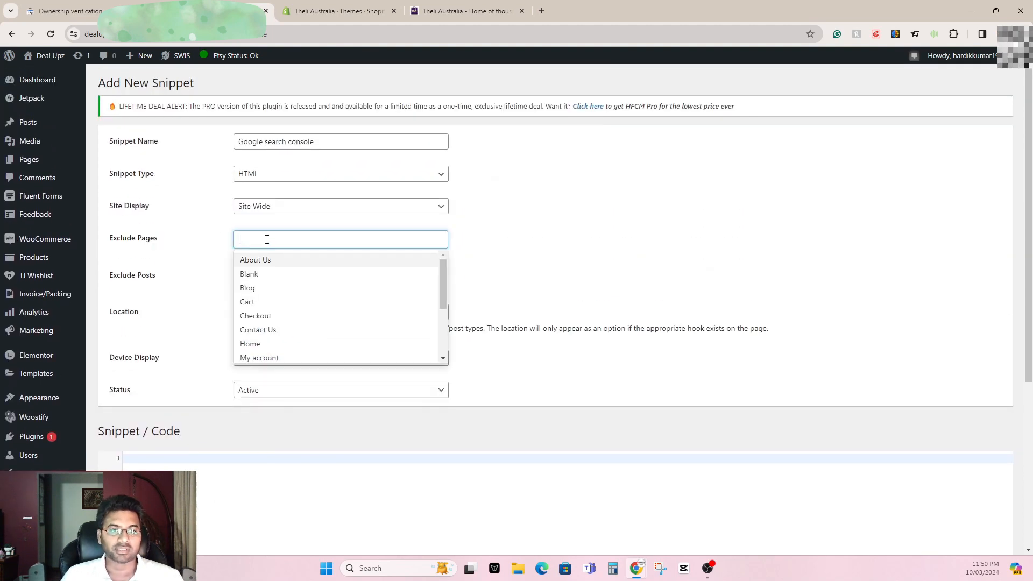
click(535, 268)
Paste the Google site verification meta tag into the snippet's code area
scroll(268, 364, down, 5)
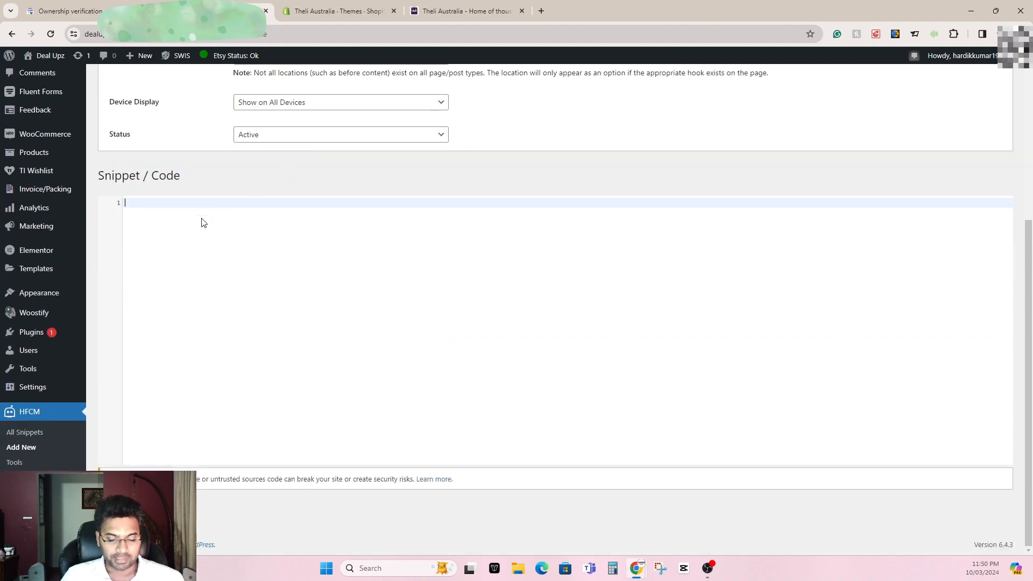
text(<meta name="google-site-verification" content="9n1jzwWZRVHOcuySPWdNKvX72rBfID0ZBzp1Dqo0yHE" />)
drag(563, 207, 81, 215)
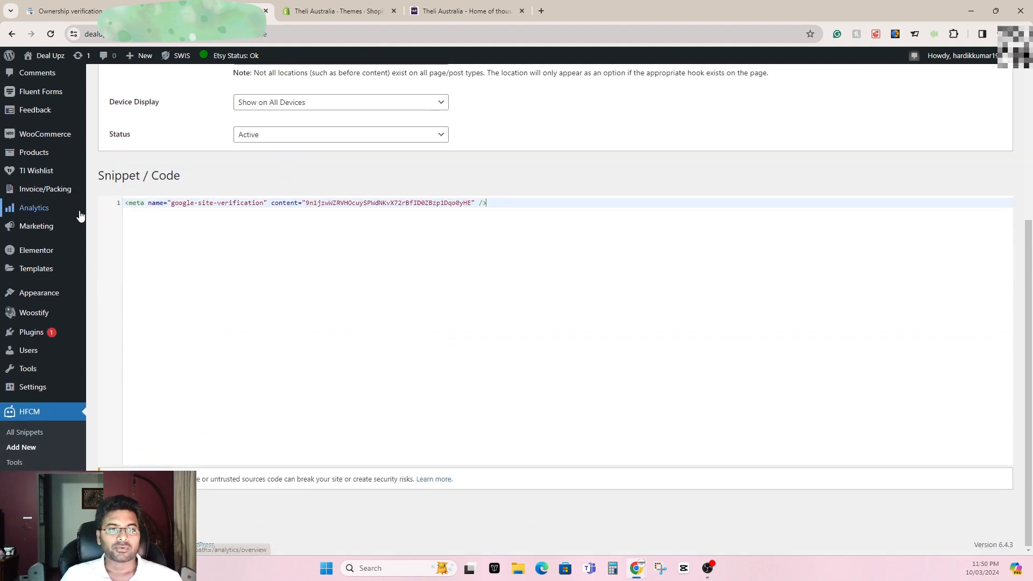
click(296, 215)
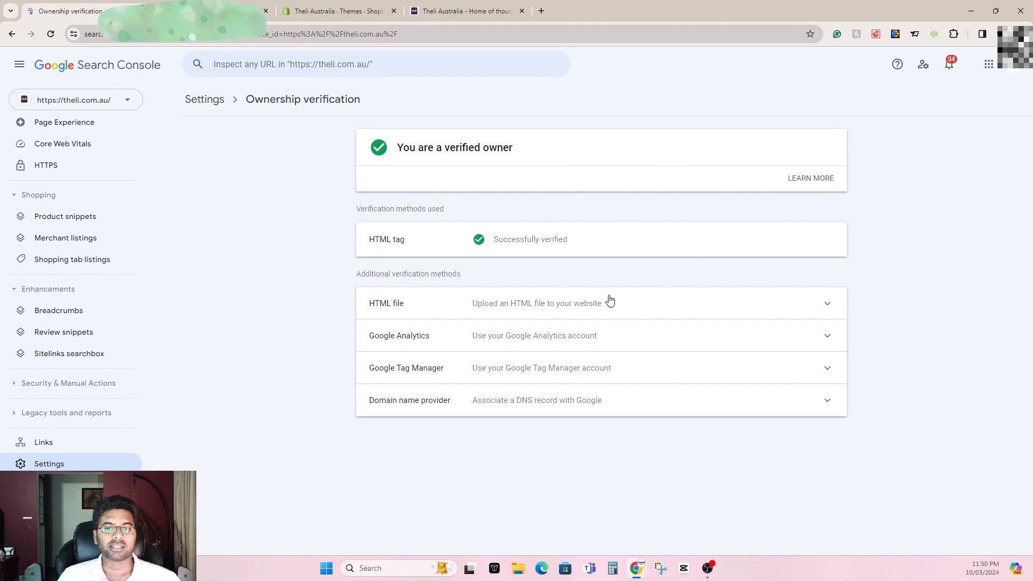
Switch back to Google Search Console and review the HTML tag entry under the verification methods used
drag(584, 246, 489, 247)
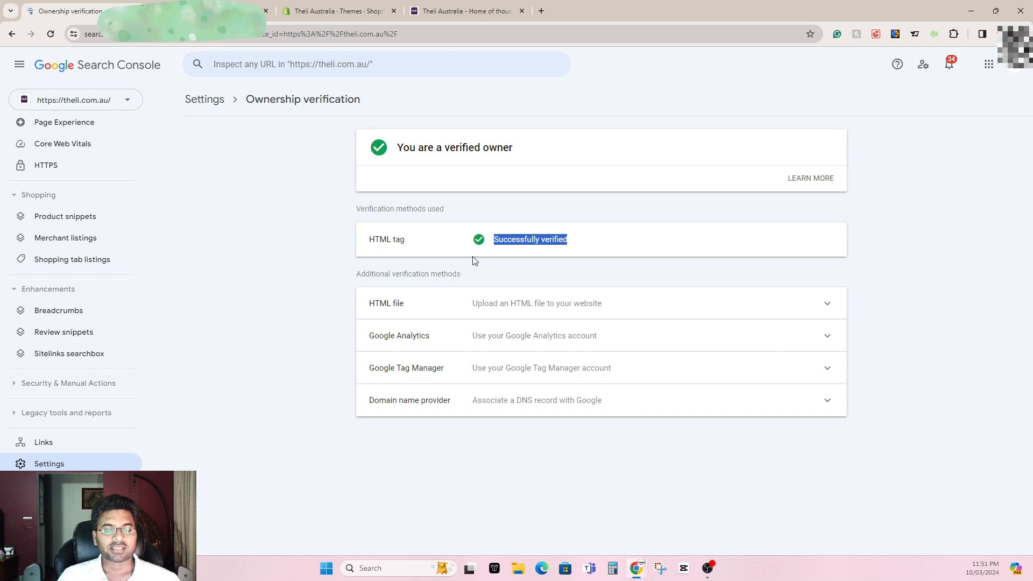
click(495, 265)
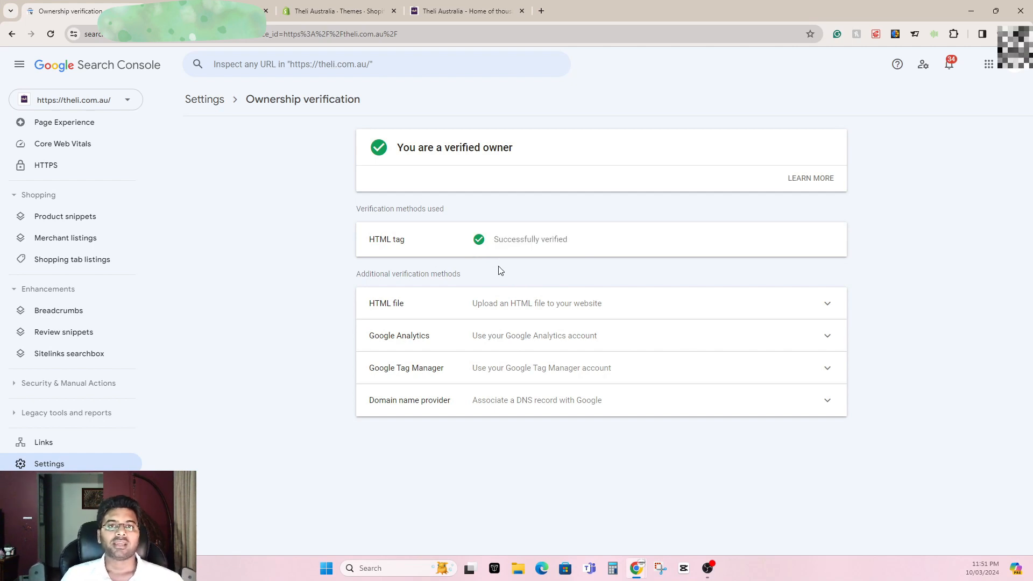